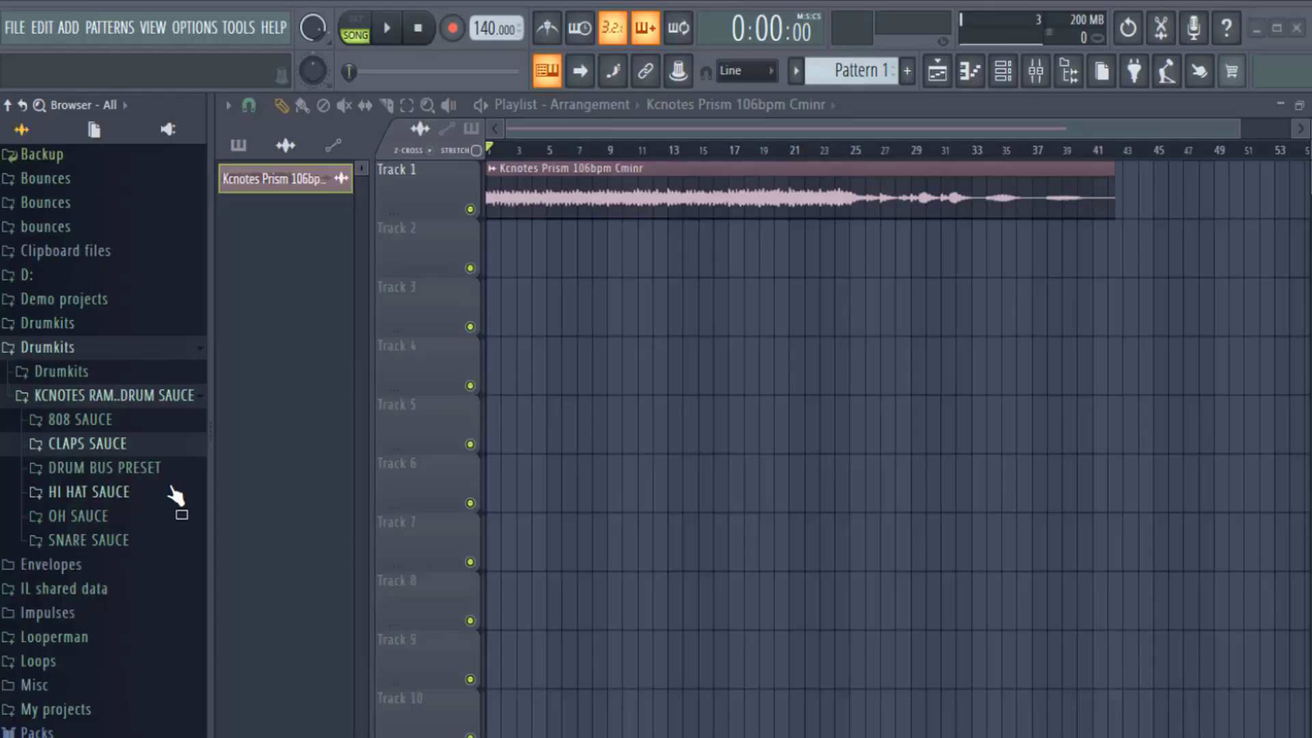
- Browse the SNARE SAUCE and HI HAT SAUCE folders of the drum kit and stop the melody loop's playback
left_click(103, 543)
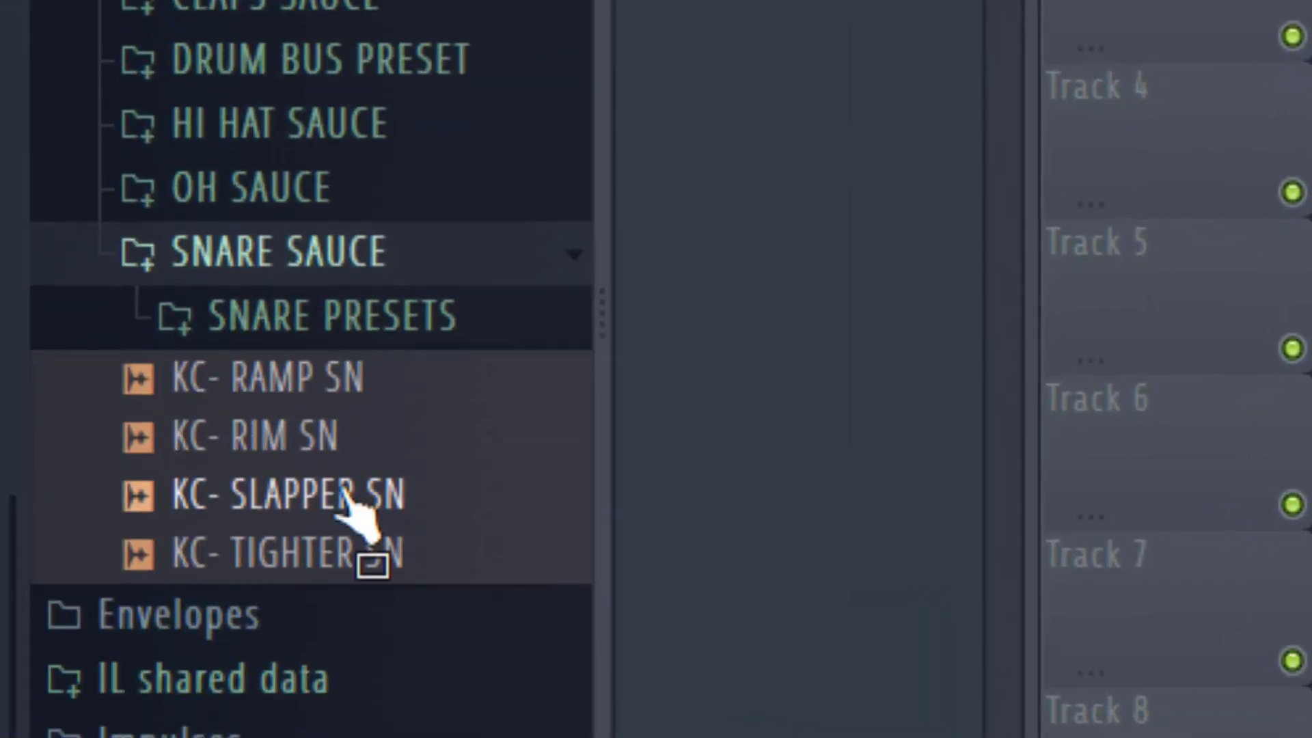
left_click(342, 258)
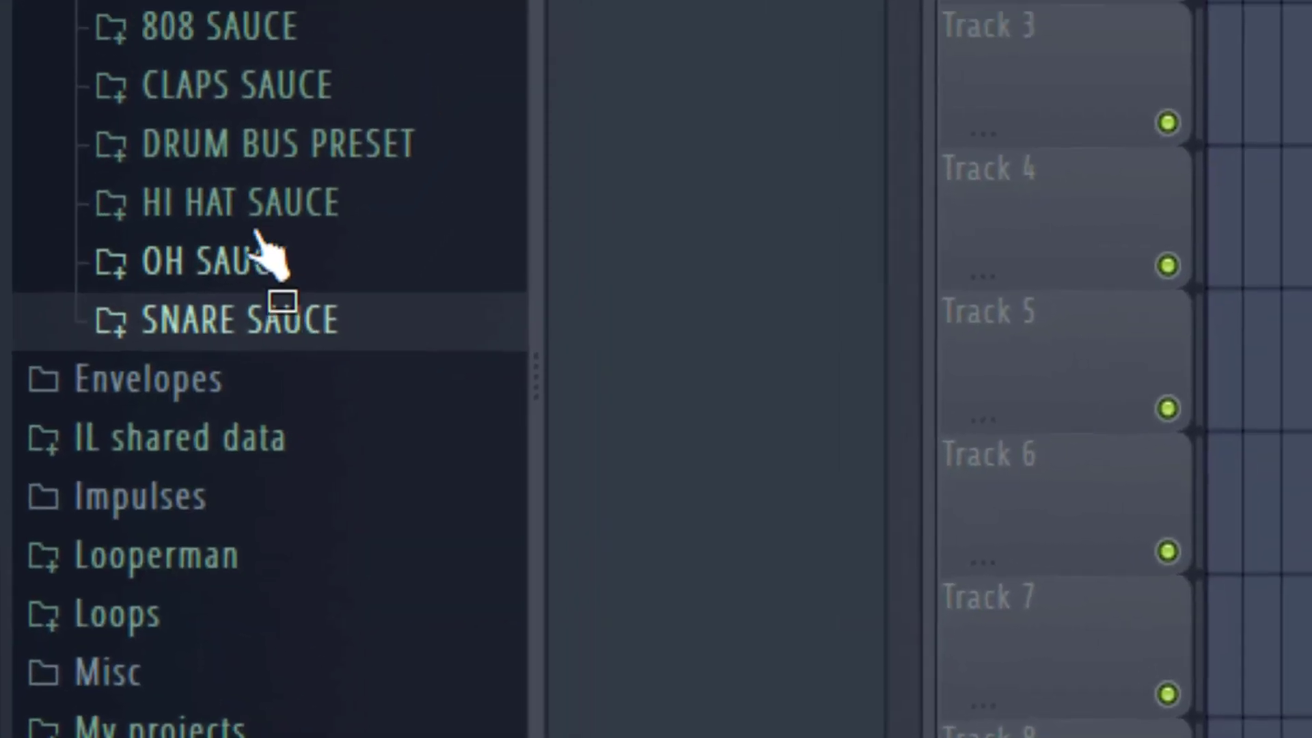
left_click(238, 251)
left_click(253, 355)
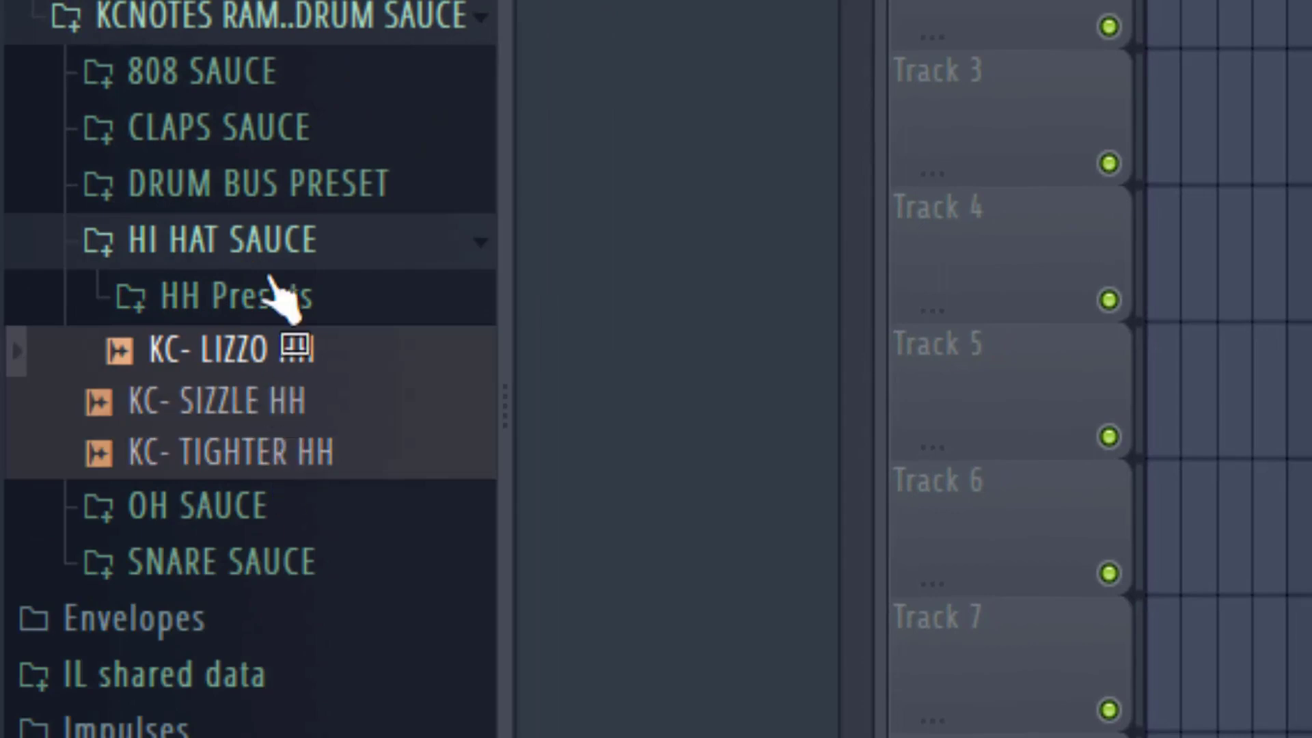
left_click(274, 244)
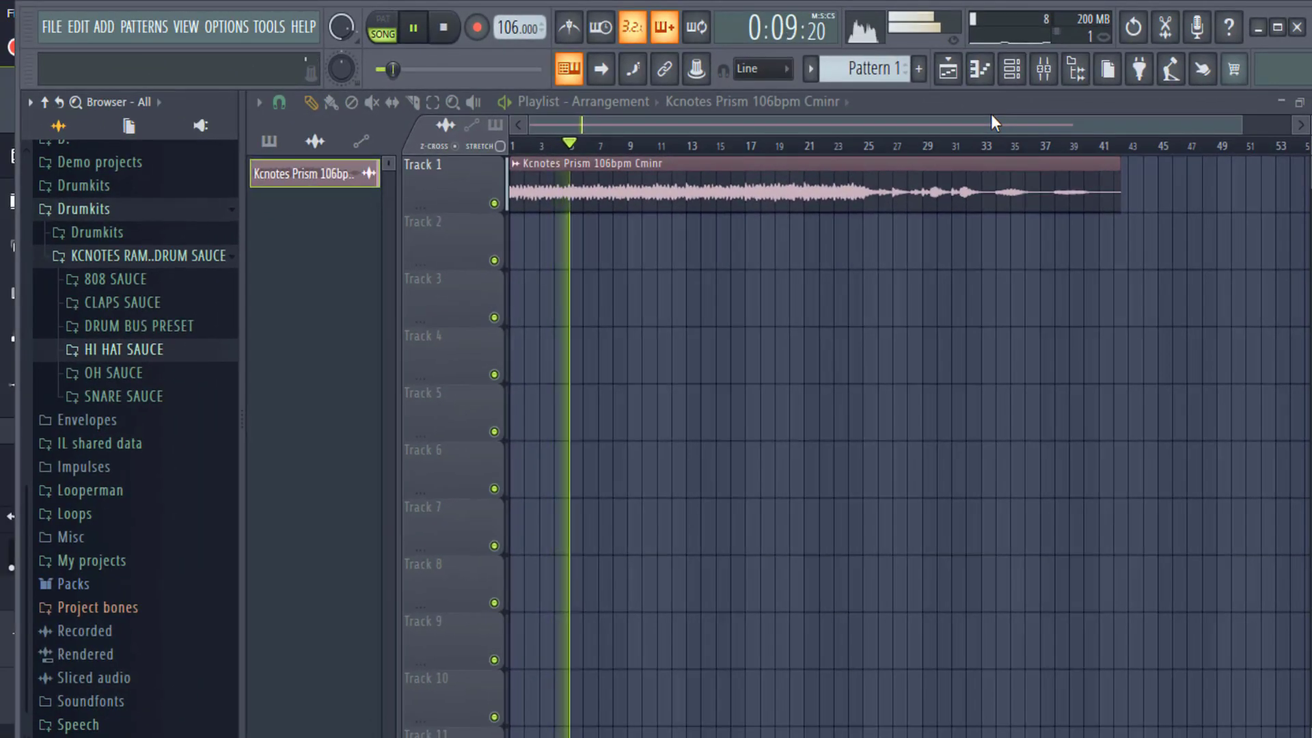
key("space")
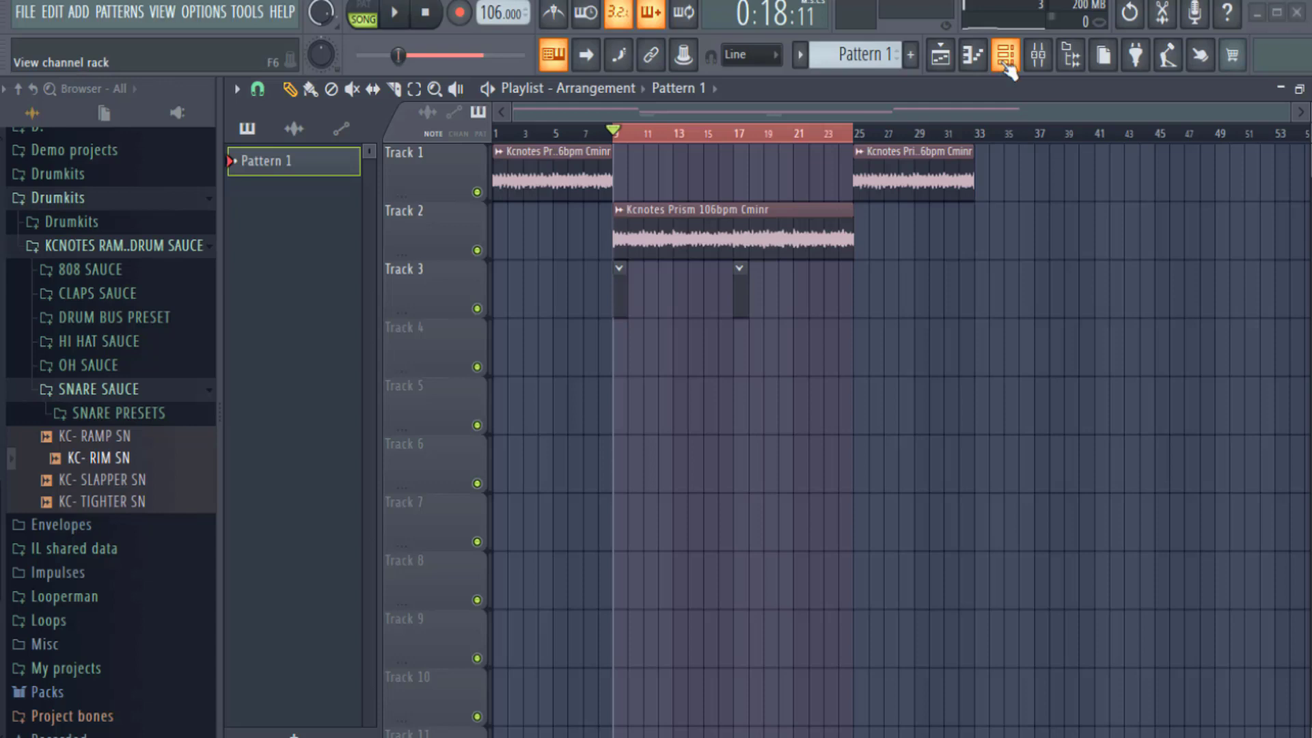
- Add the KC- RIM SN sample as a new channel in the channel rack and open its piano roll
left_click(1005, 56)
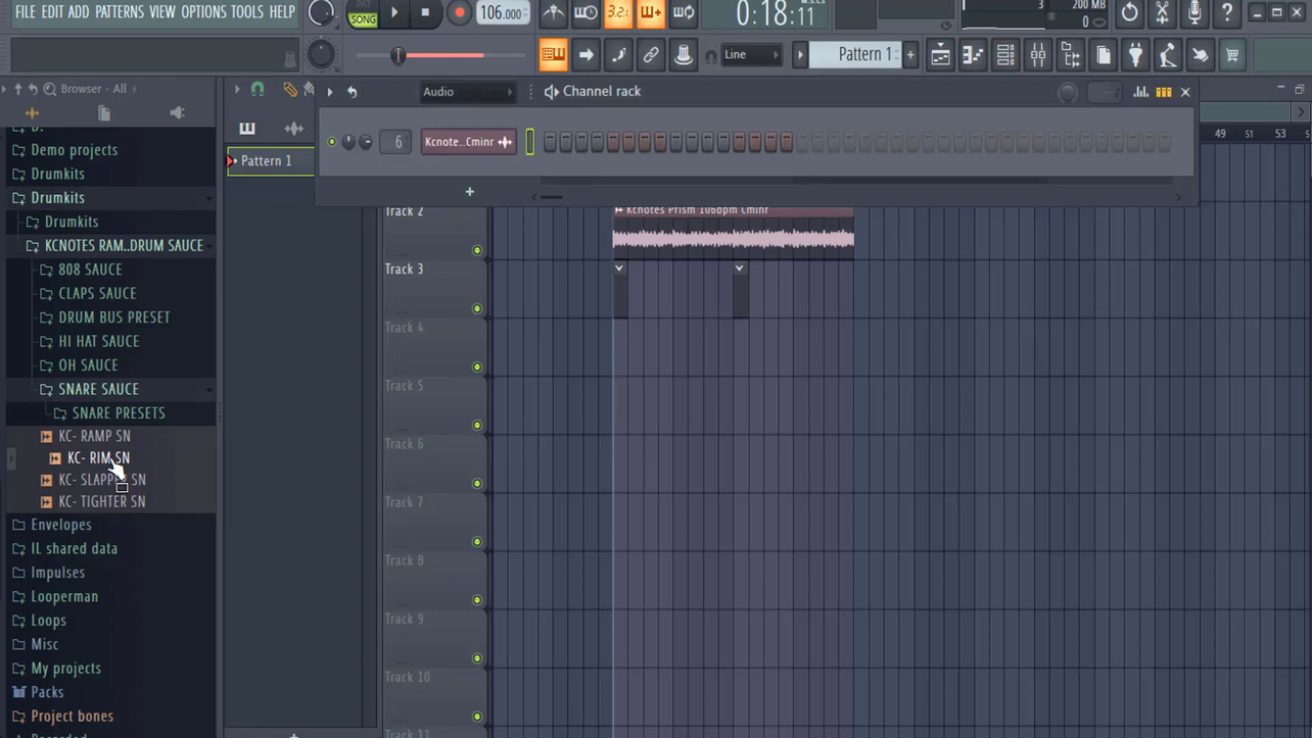
left_click_drag(483, 176, 487, 180)
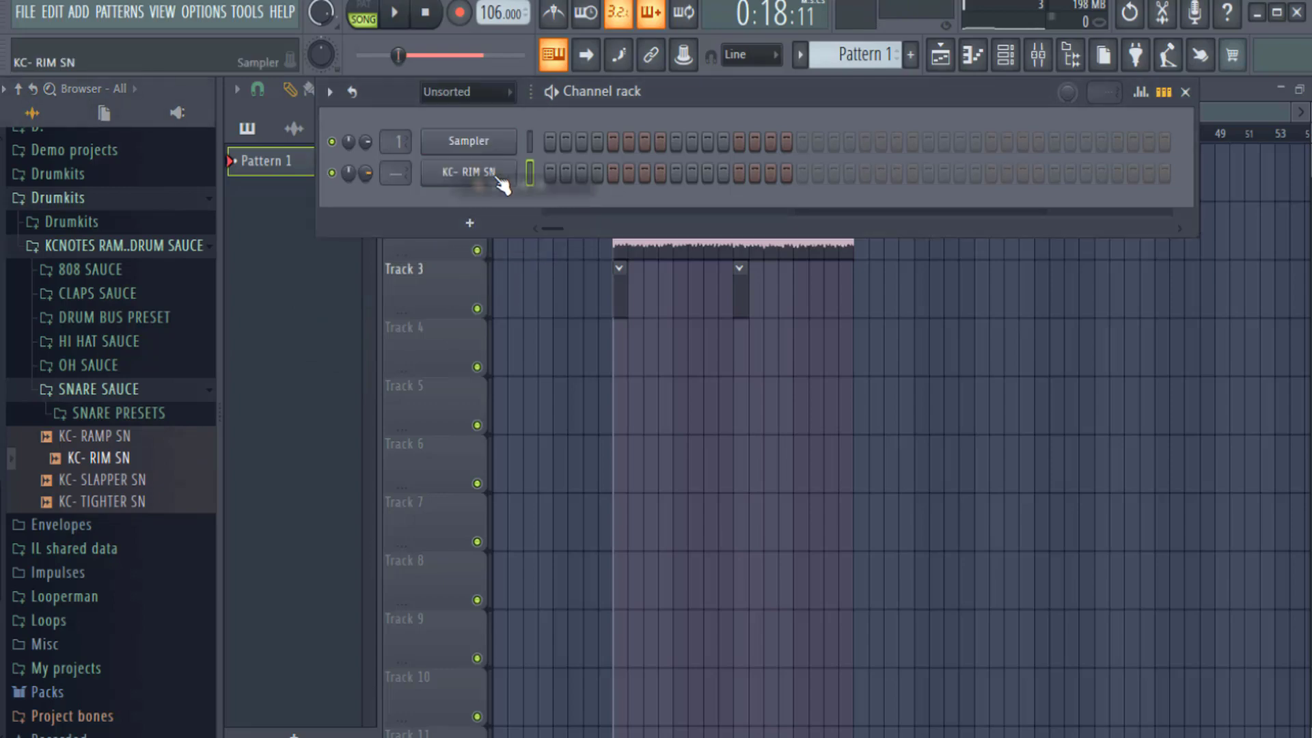
right_click(512, 168)
left_click(550, 173)
- Place a C5 rim snare note on the third beat of bar 1 with the song playing
scroll(398, 459, "down", 2)
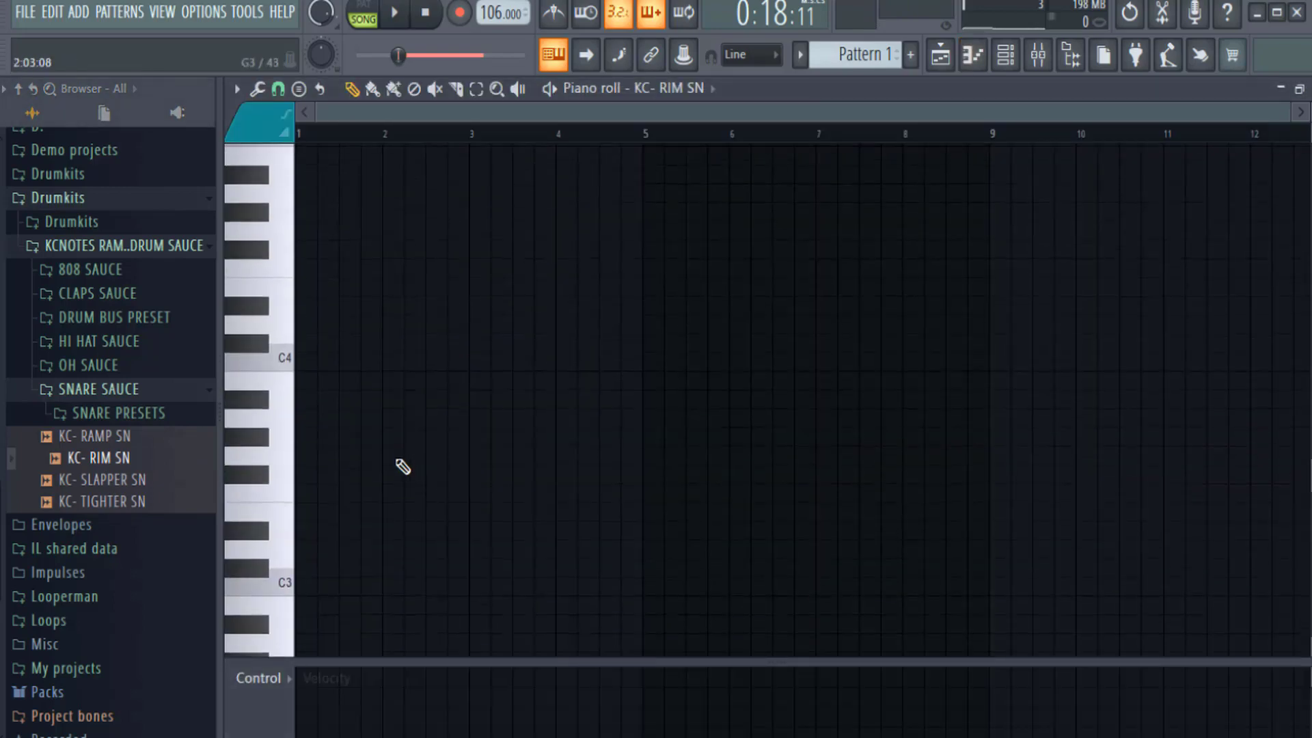
scroll(398, 459, "up", 5)
scroll(397, 460, "up", 3)
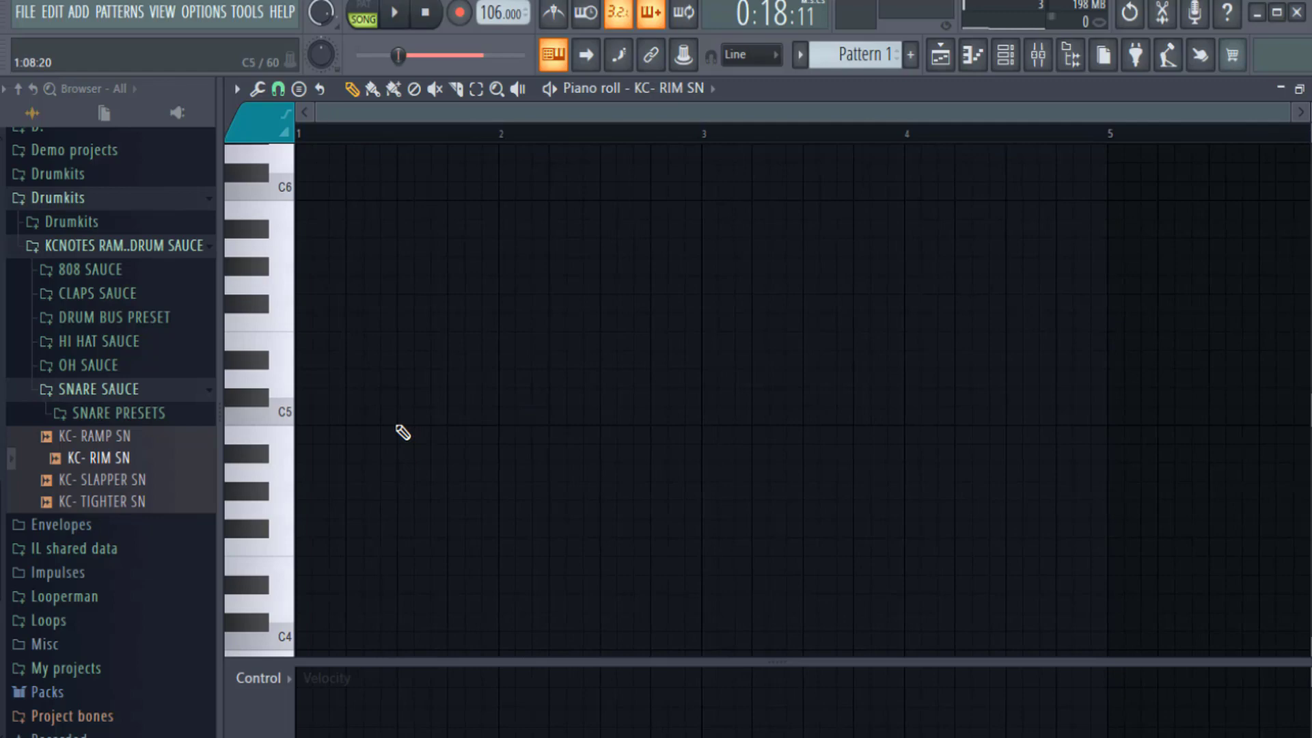
key("space")
left_click(404, 417)
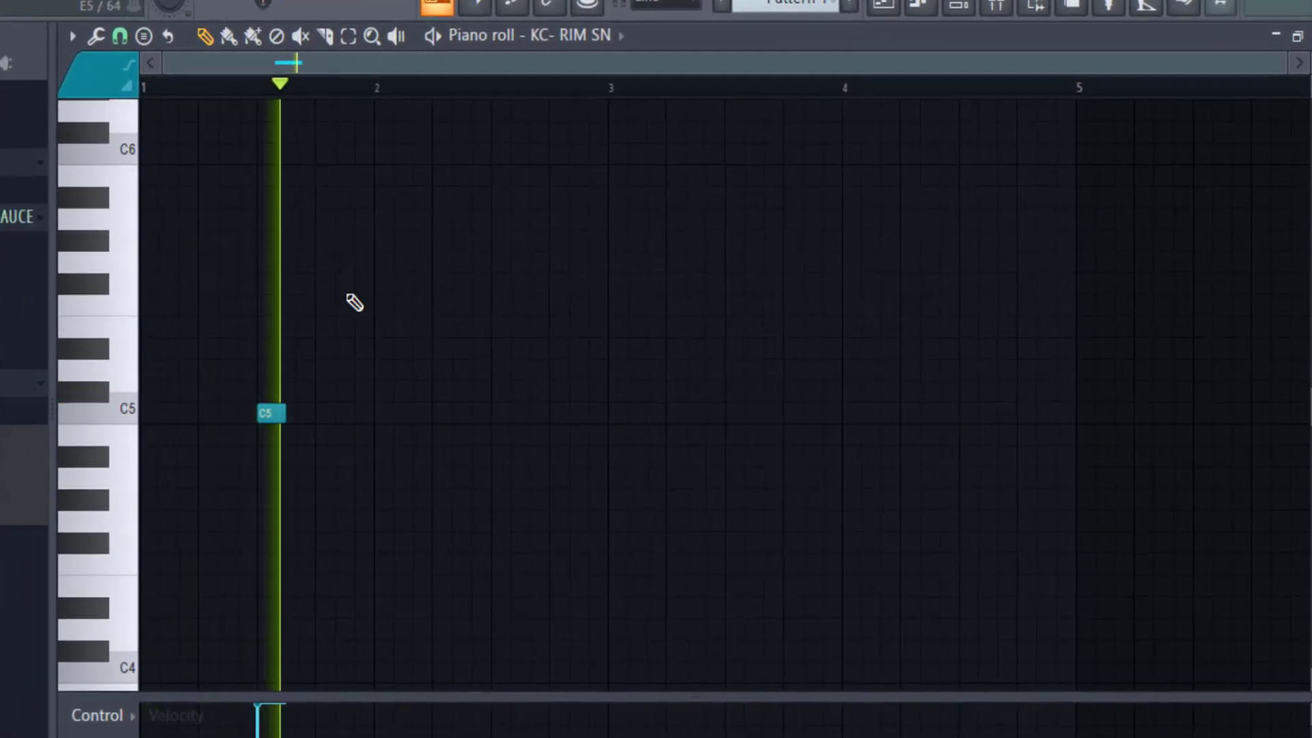
- Duplicate bar 1 of the rim snare pattern through bar 7, leaving no notes selected
left_click(321, 85, "ctrl")
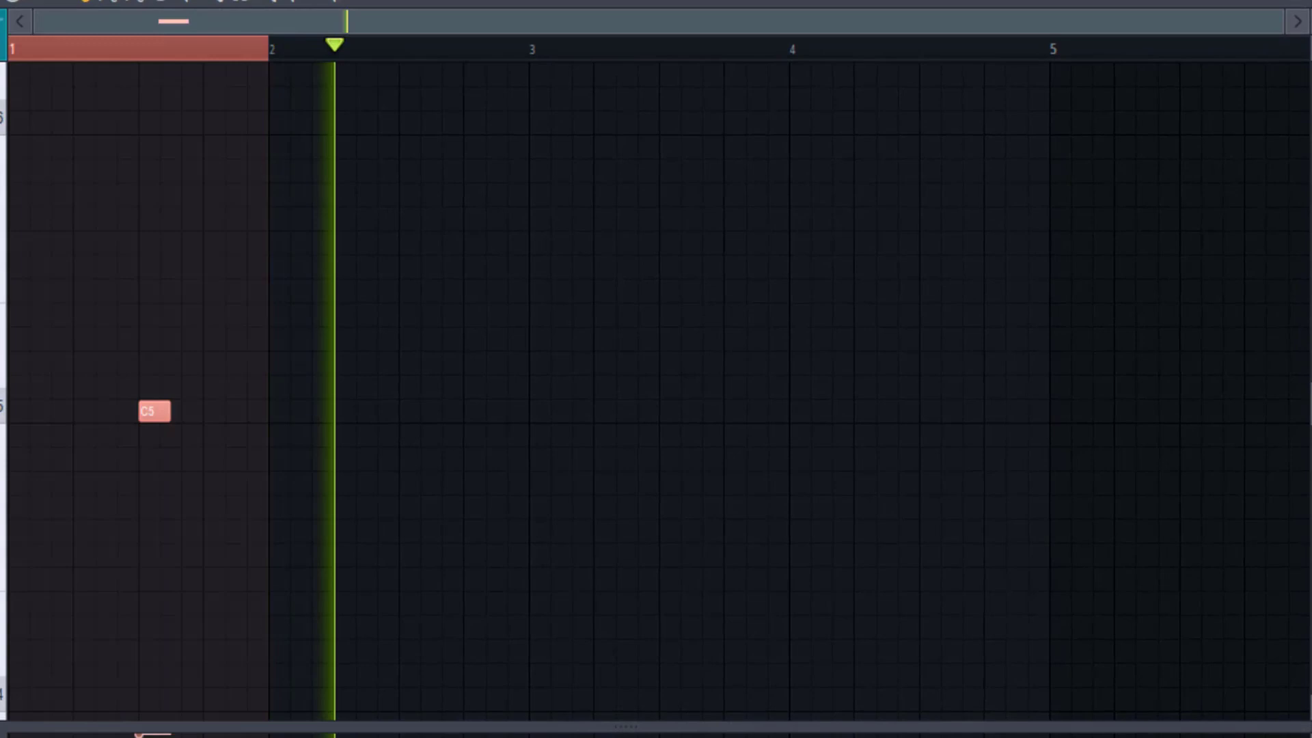
key("ctrl+b")
key("ctrl+b")
key("ctrl+b")
key("ctrl+b")
key("ctrl+b")
key("ctrl+b")
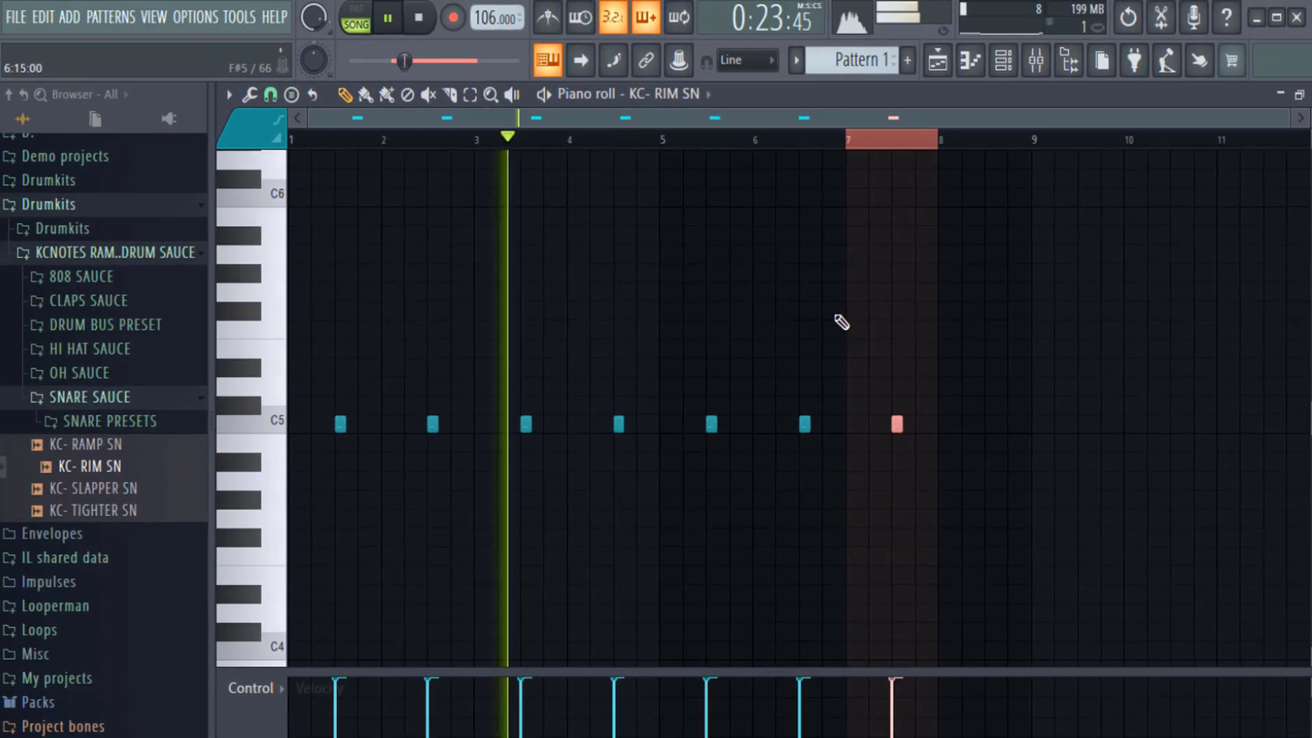
key("ctrl+d")
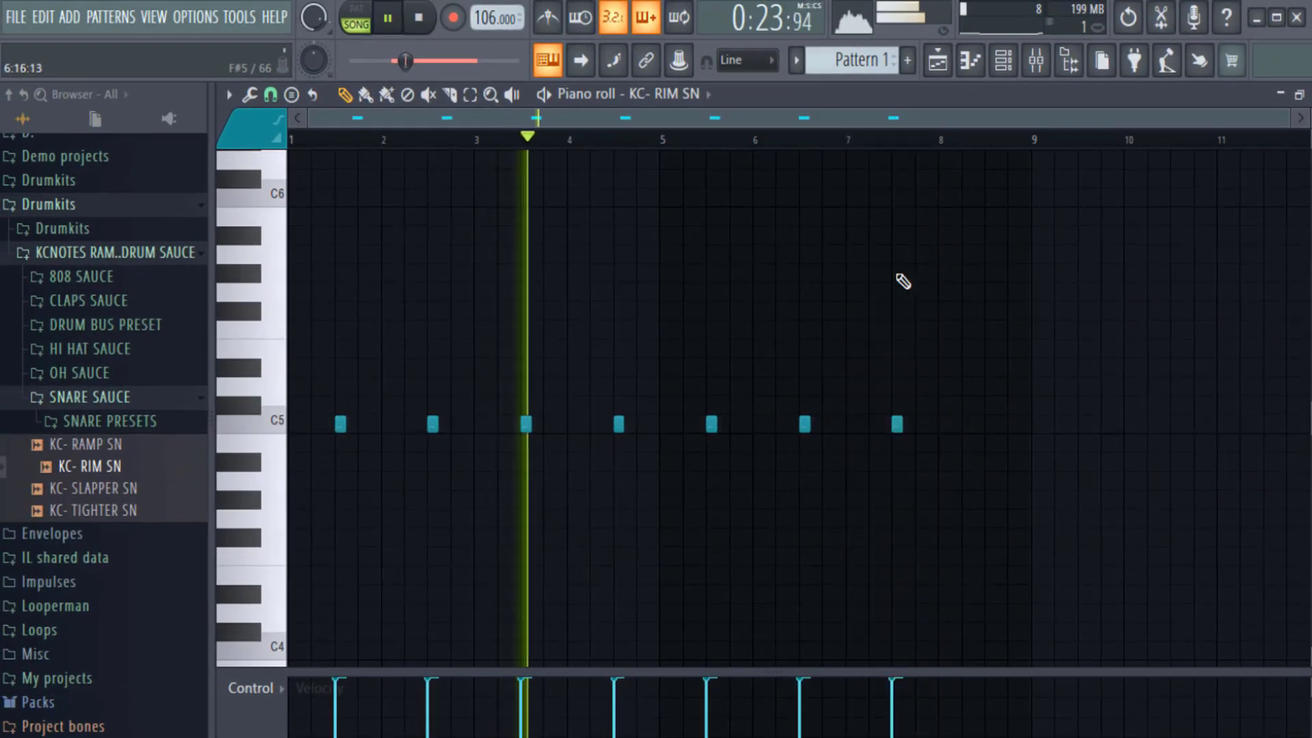
- Add the KC- SIZZLE HH sample to the channel rack and open its piano roll
left_click(1002, 60)
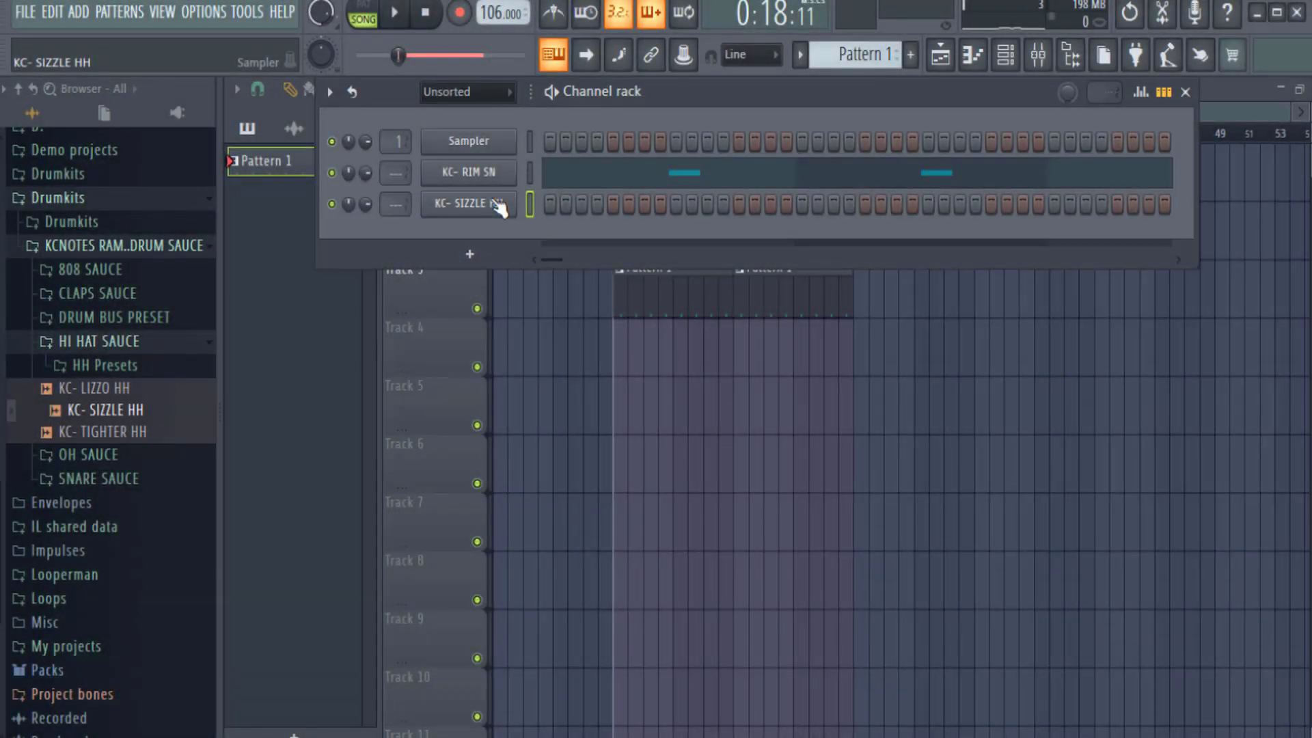
right_click(499, 205)
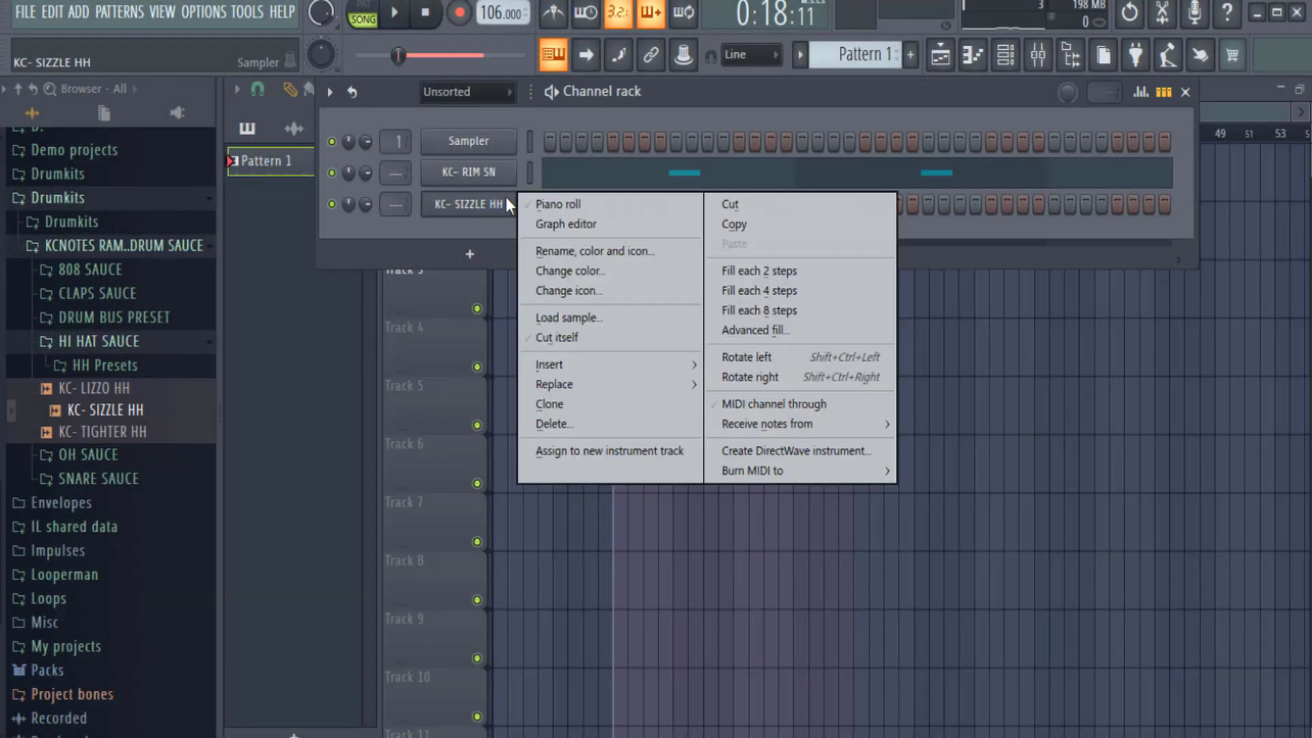
left_click(540, 204)
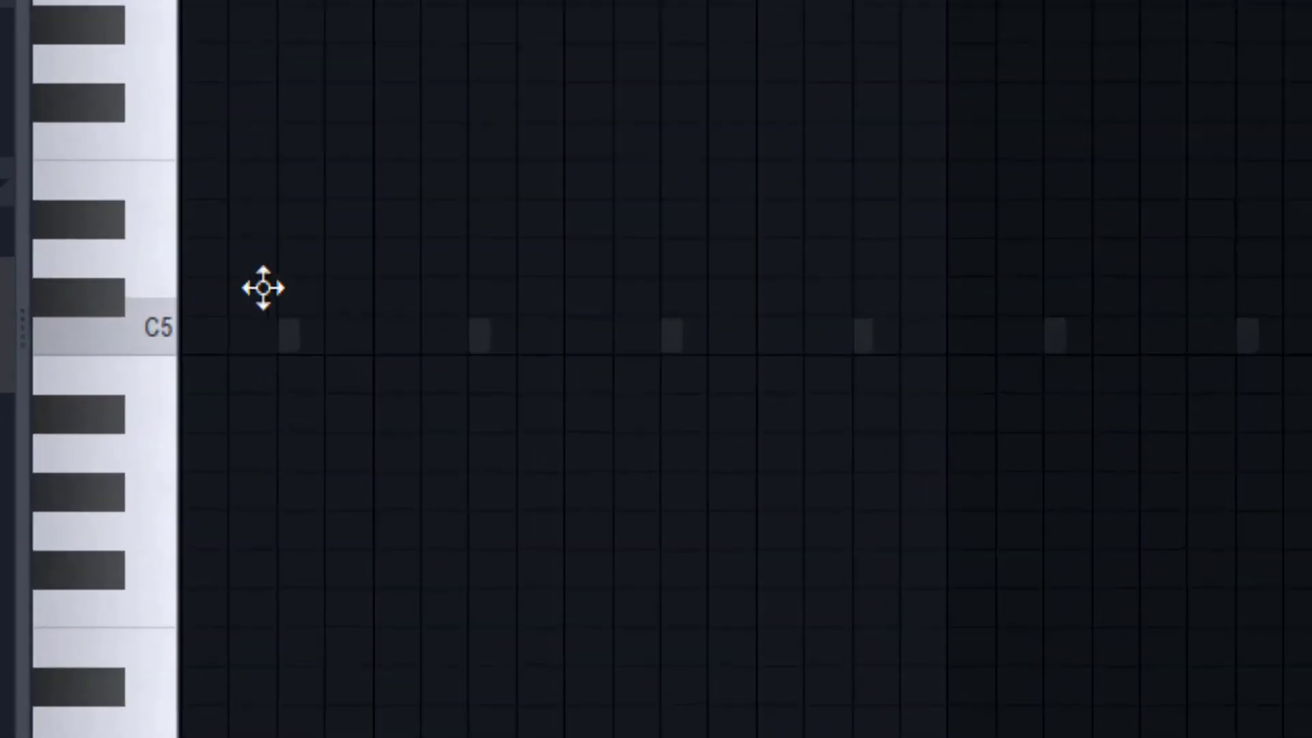
- Draw three consecutive C5 hi-hat notes from the start of bar 1, playing the song to check the rhythm
left_click_drag(263, 287, 117, 368)
key("space")
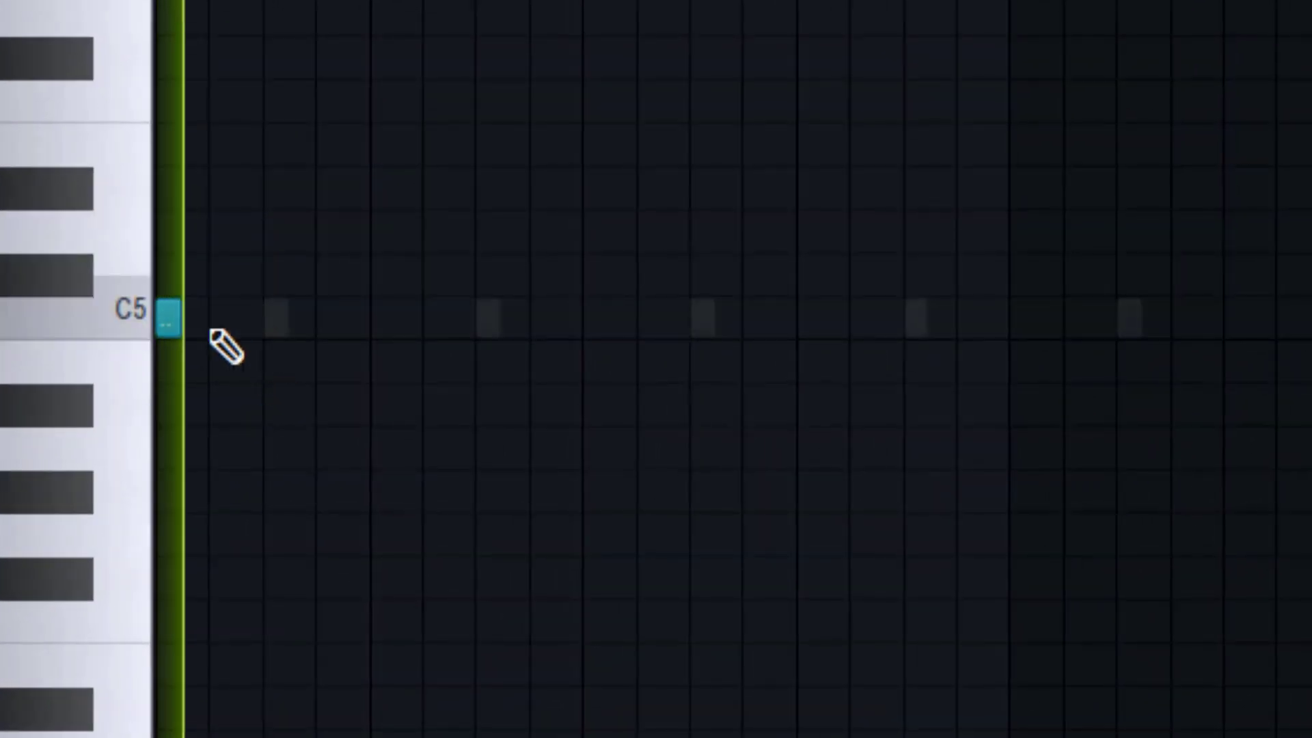
scroll(225, 365, "up", 3)
key("space")
left_click_drag(240, 339, 202, 338)
key("space")
left_click_drag(235, 403, 232, 281)
key("space")
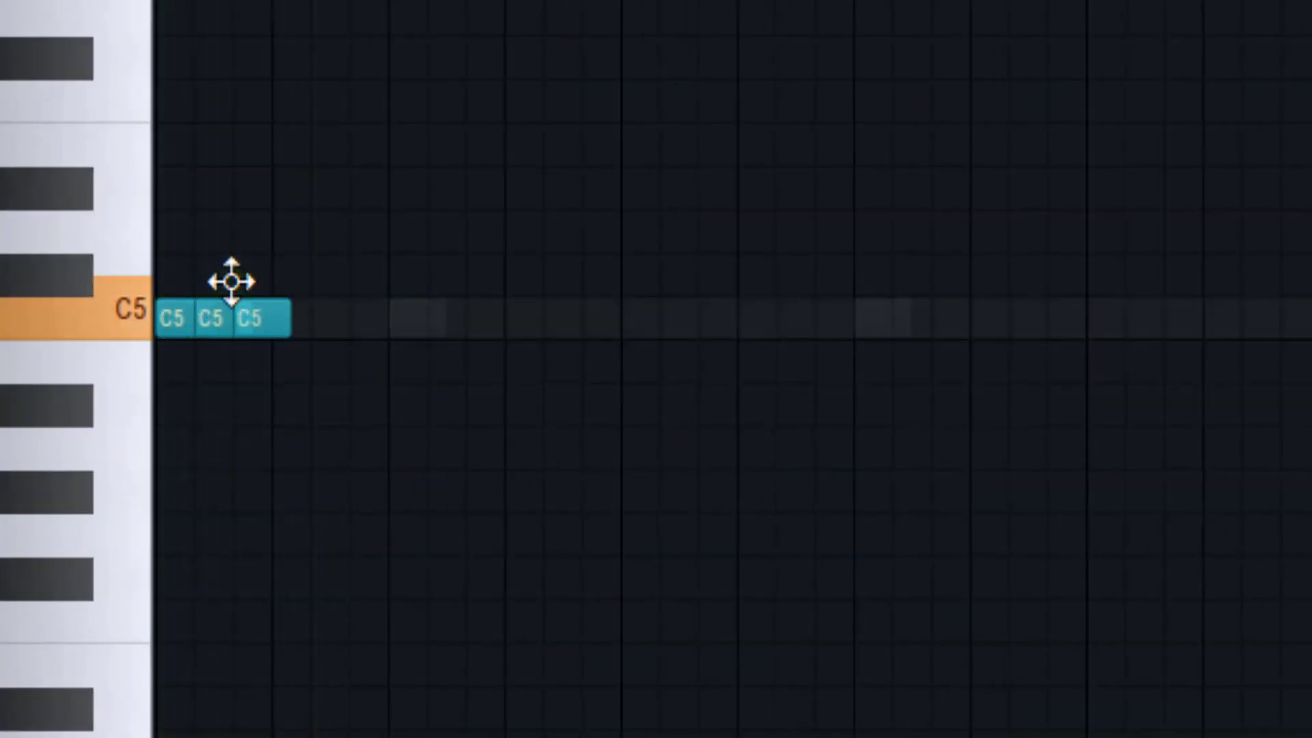
key("space")
key("space")
left_click(276, 440)
key("space")
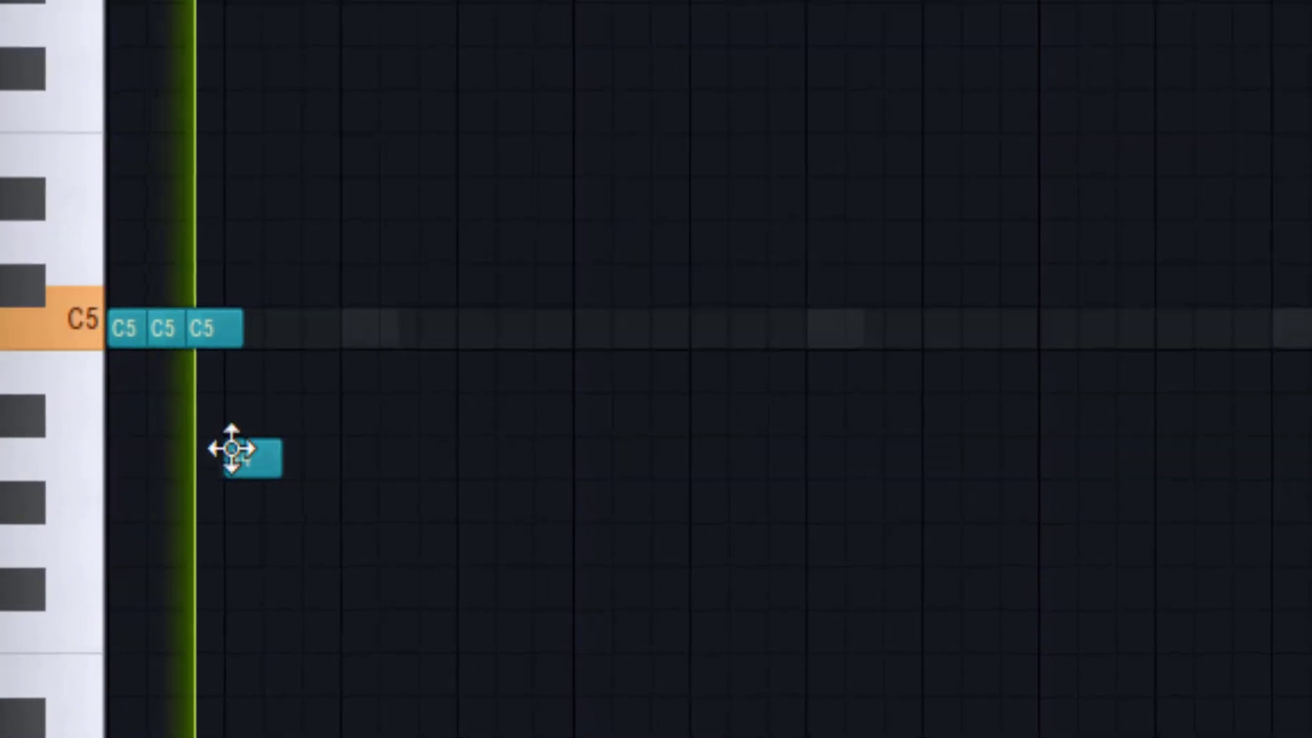
right_click(213, 444)
key("space")
- Vary the opening hi-hat run by pitching its second note to A#4 and extending it with another C5 note
left_click_drag(149, 347, 217, 287)
key("space")
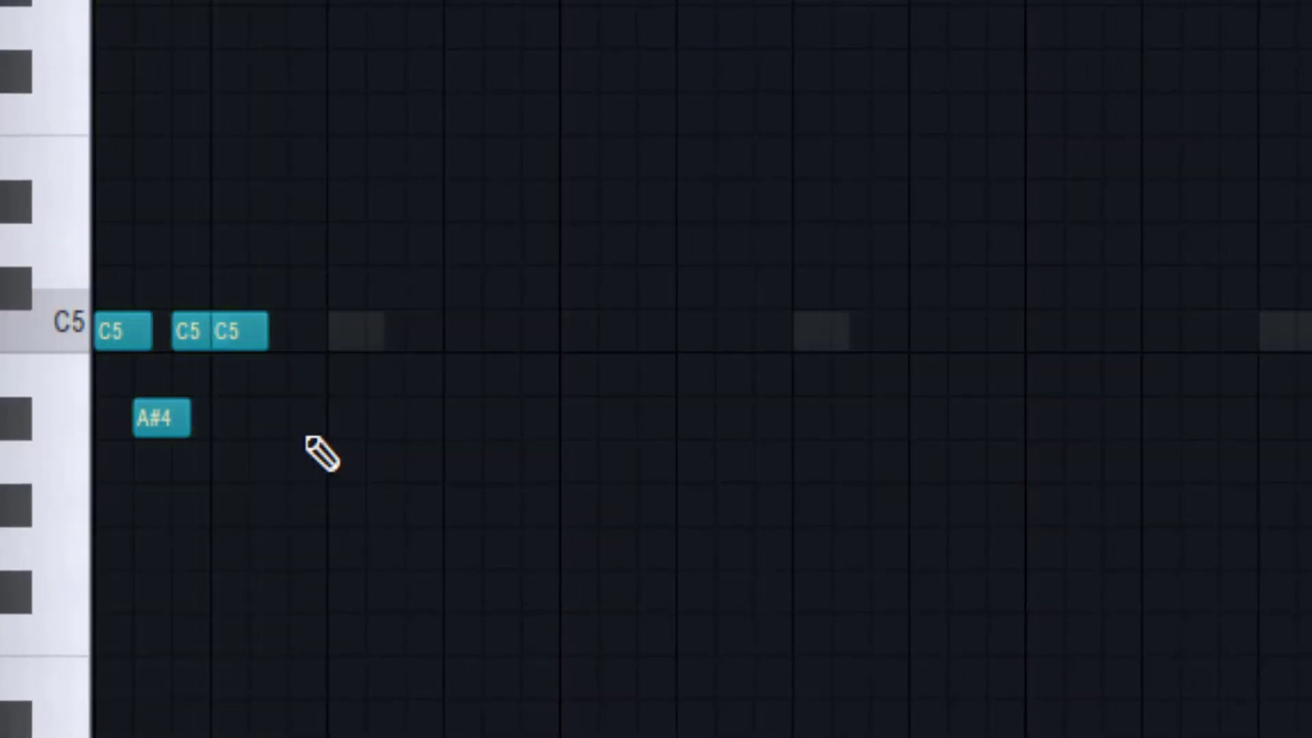
left_click_drag(316, 451, 295, 322)
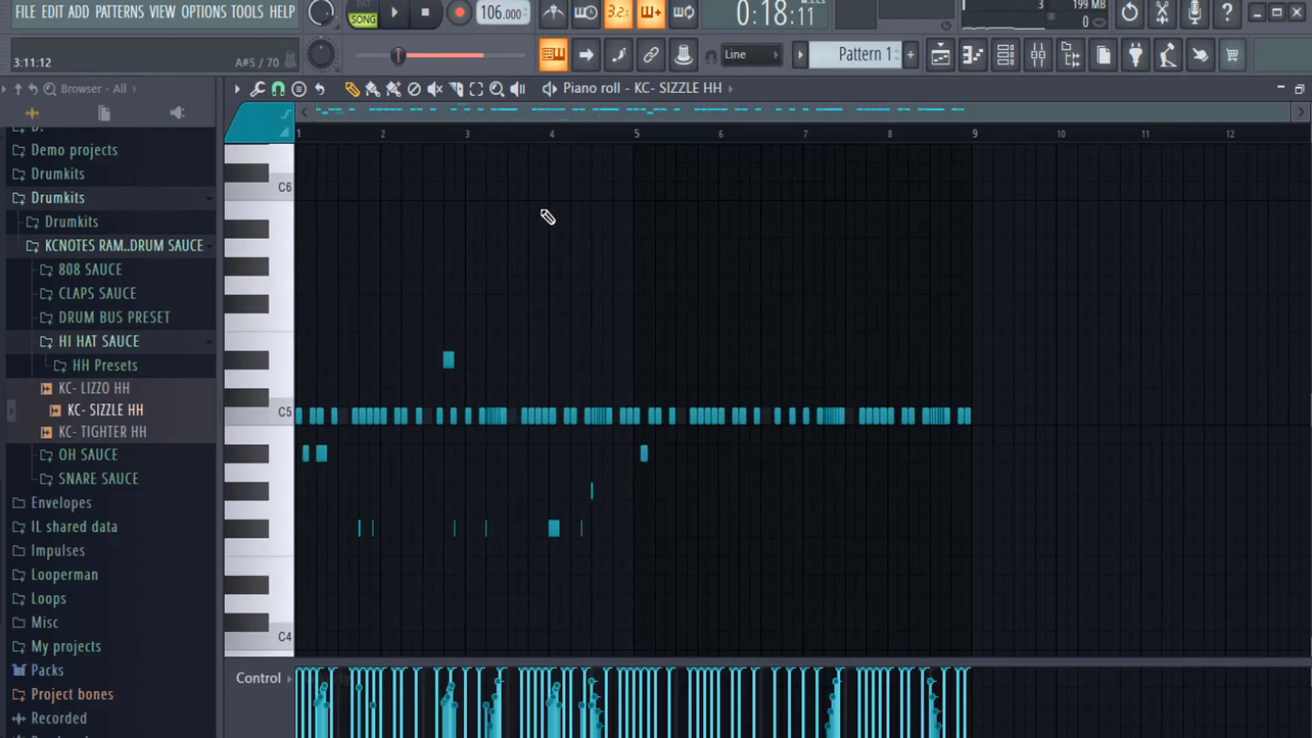
- Review the hi-hat pattern by highlighting bars 1 to 4 and bars 5 to 8, and play it back
left_click_drag(303, 140, 647, 159)
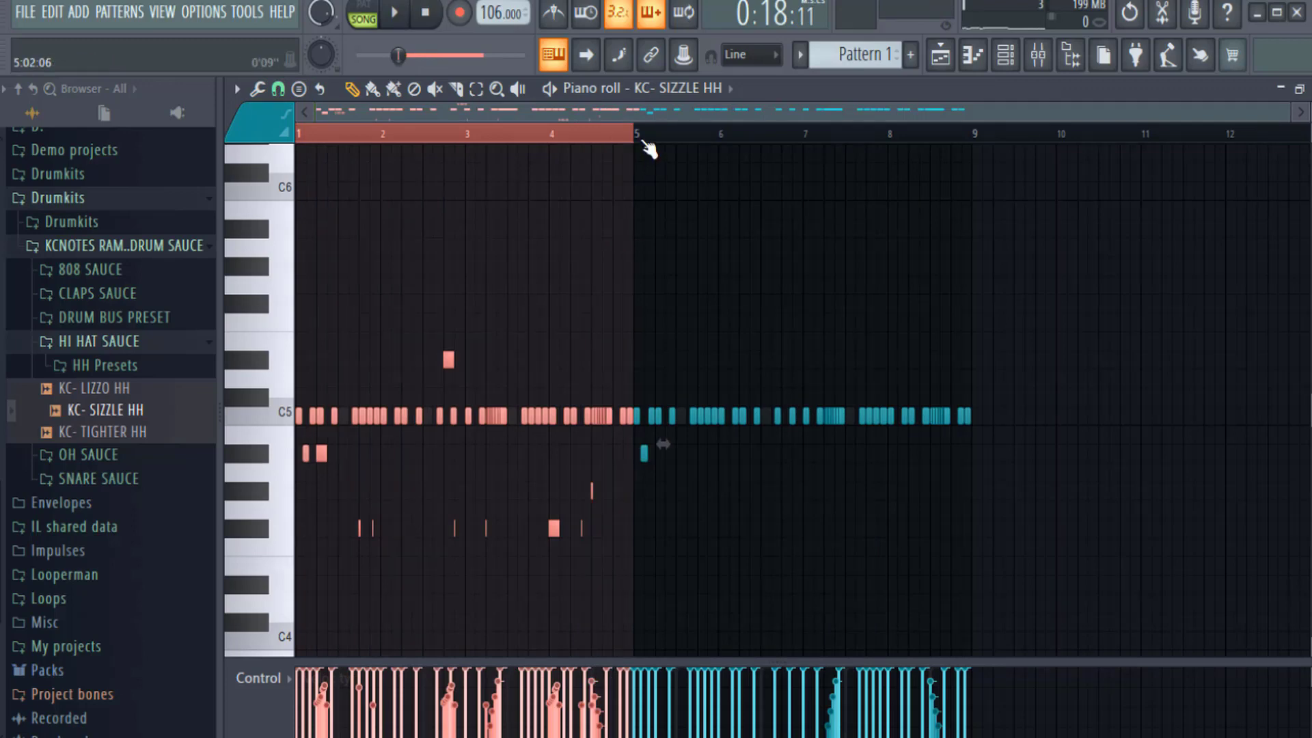
left_click_drag(649, 149, 978, 176)
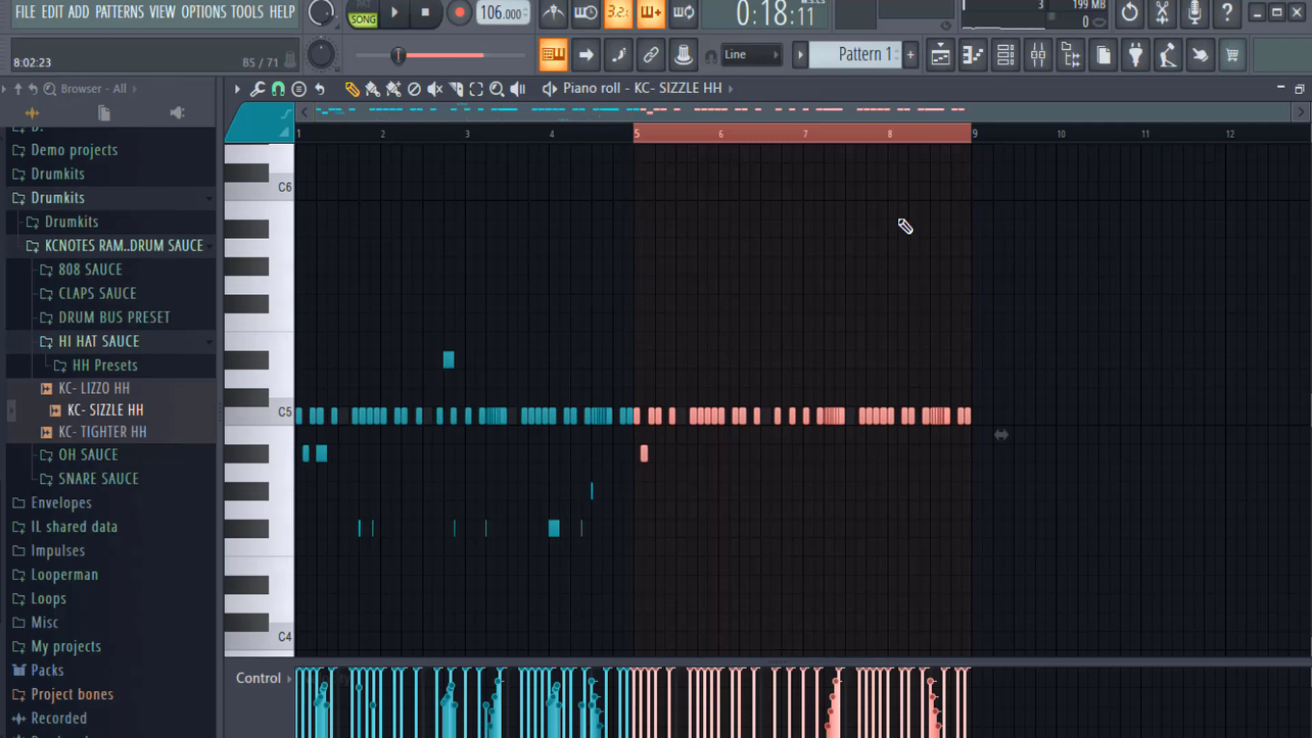
key("ctrl+d")
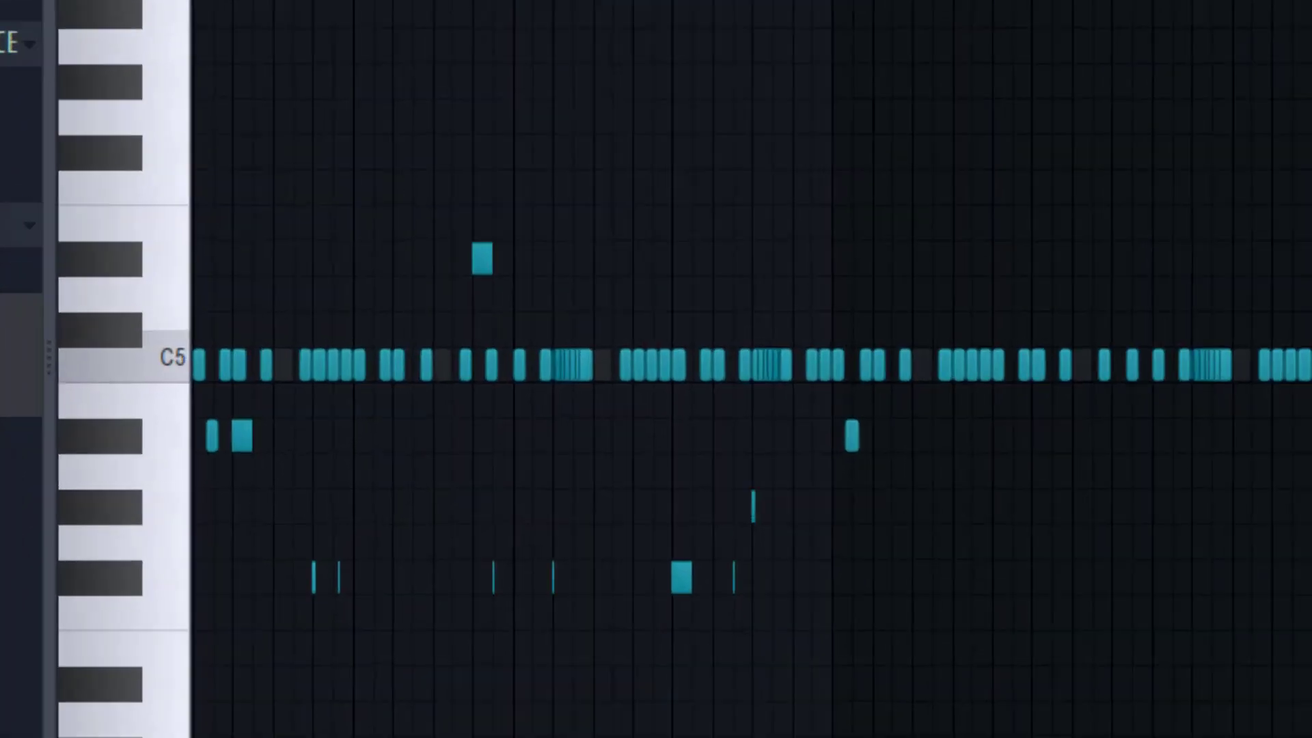
key("space")
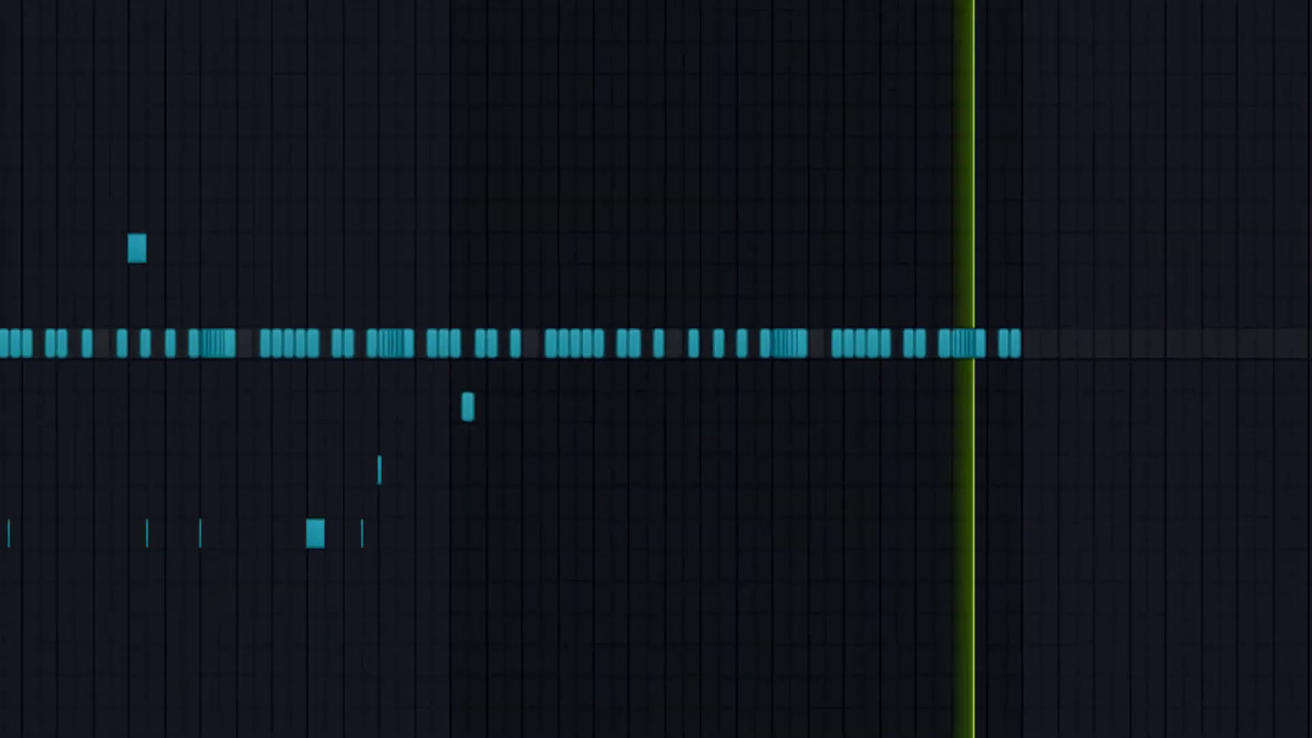
key("space")
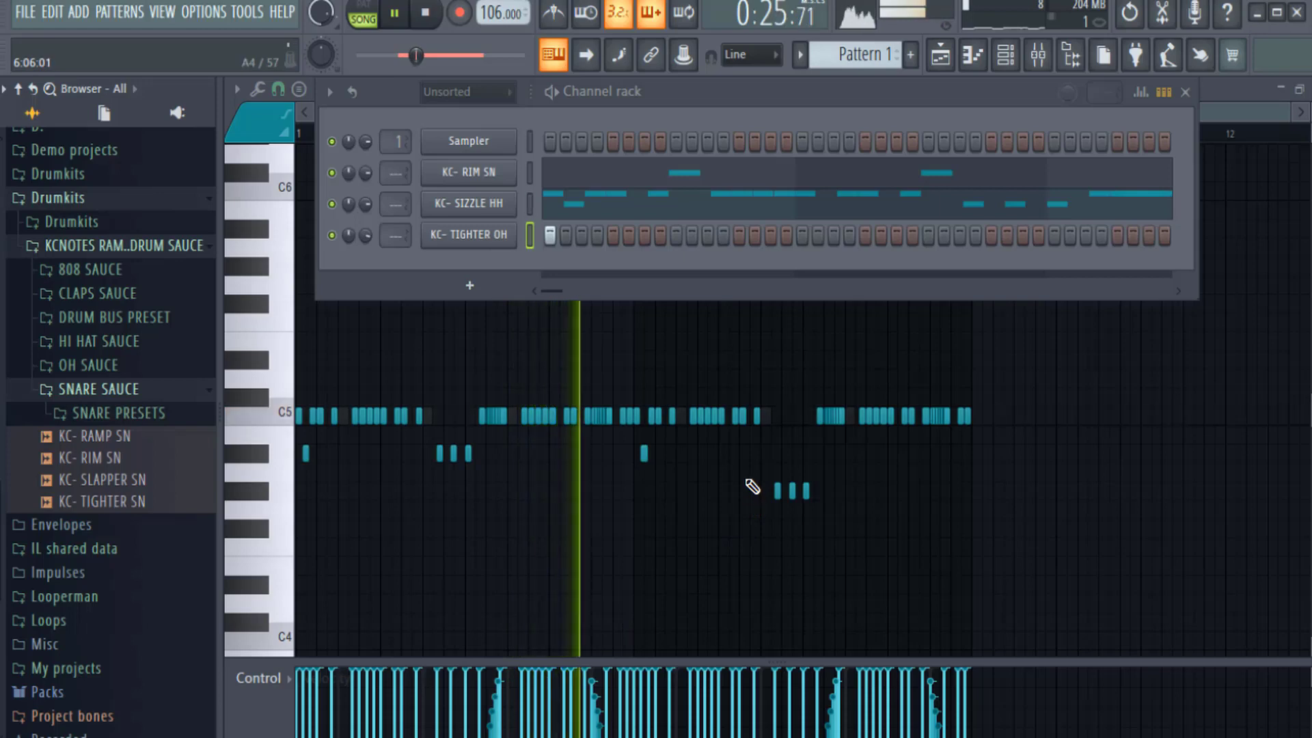
- Stop playback, hide the channel rack and highlight bars 3 and 4 of the KC- SIZZLE HH pattern
key("space")
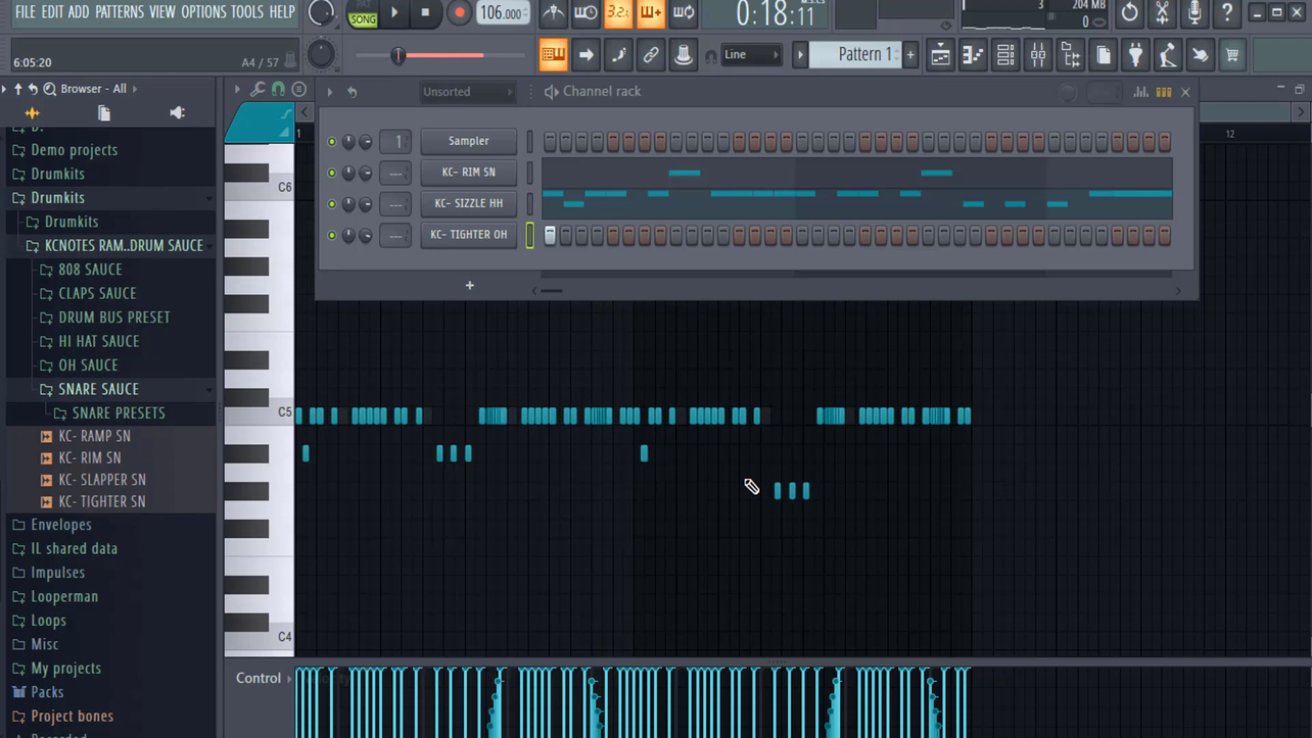
key("F6")
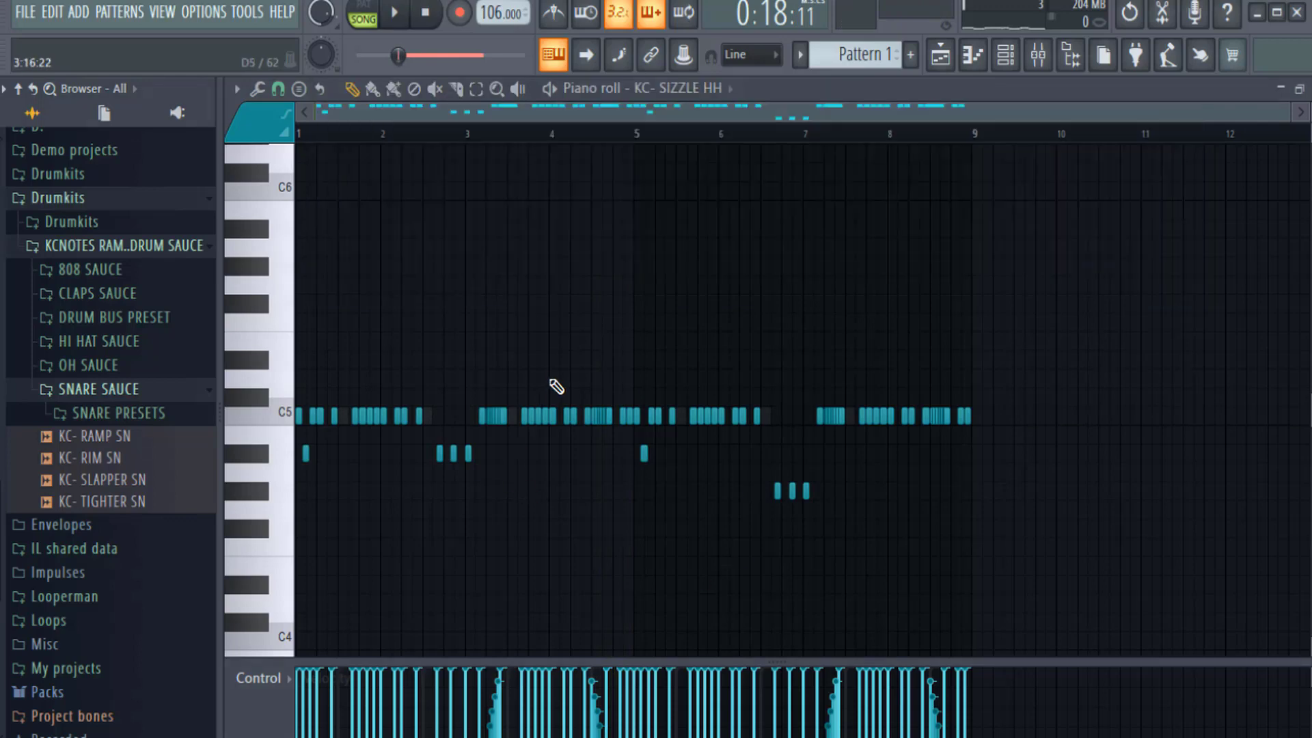
left_click_drag(466, 130, 647, 175)
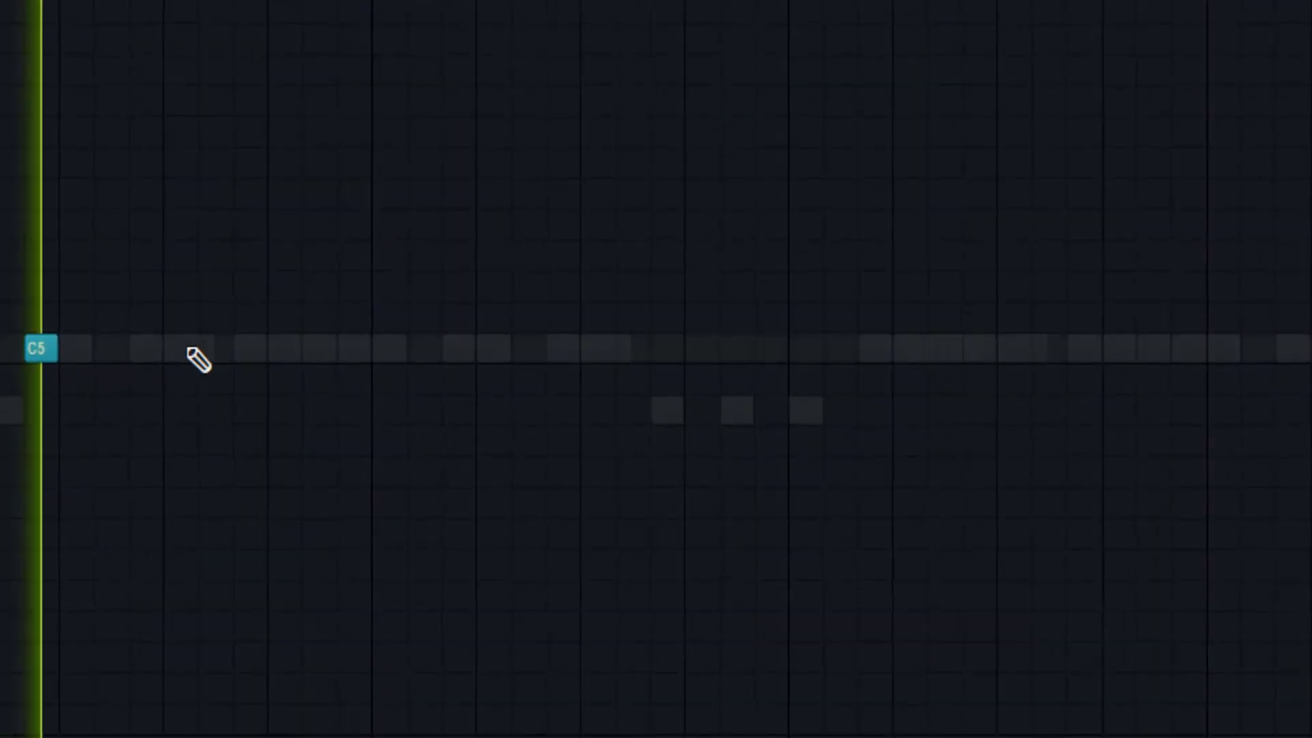
- Add off-beat C5 notes for the KC- TIGHTER SN counter snare across bars 1 and 2
left_click(340, 349)
left_click(420, 349)
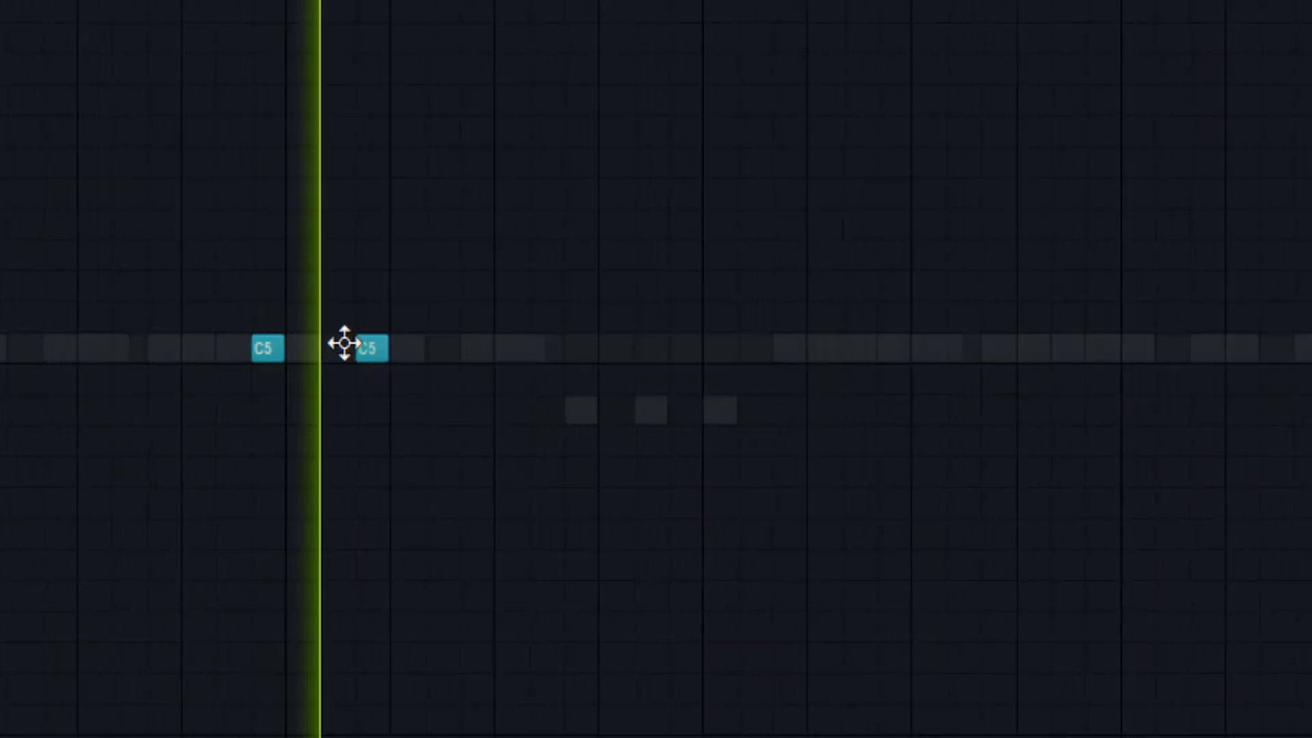
left_click(502, 348)
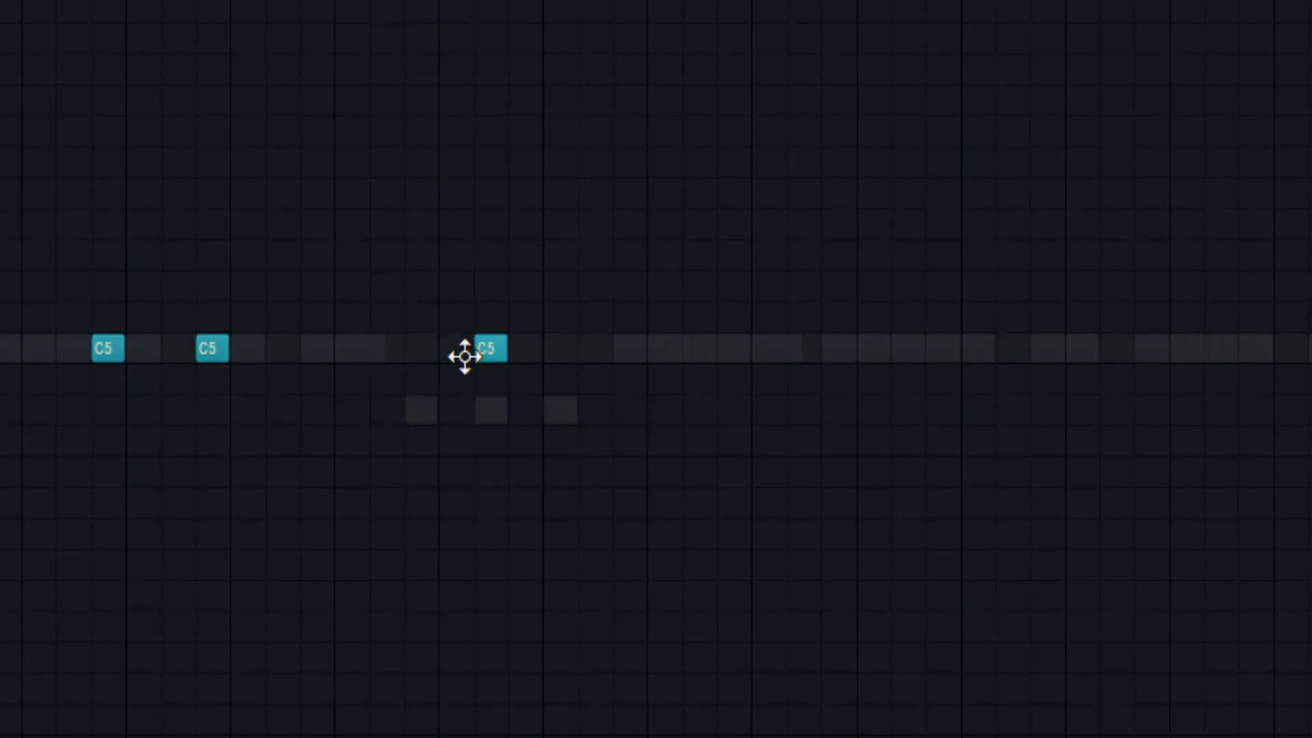
right_click(505, 361)
left_click(510, 361)
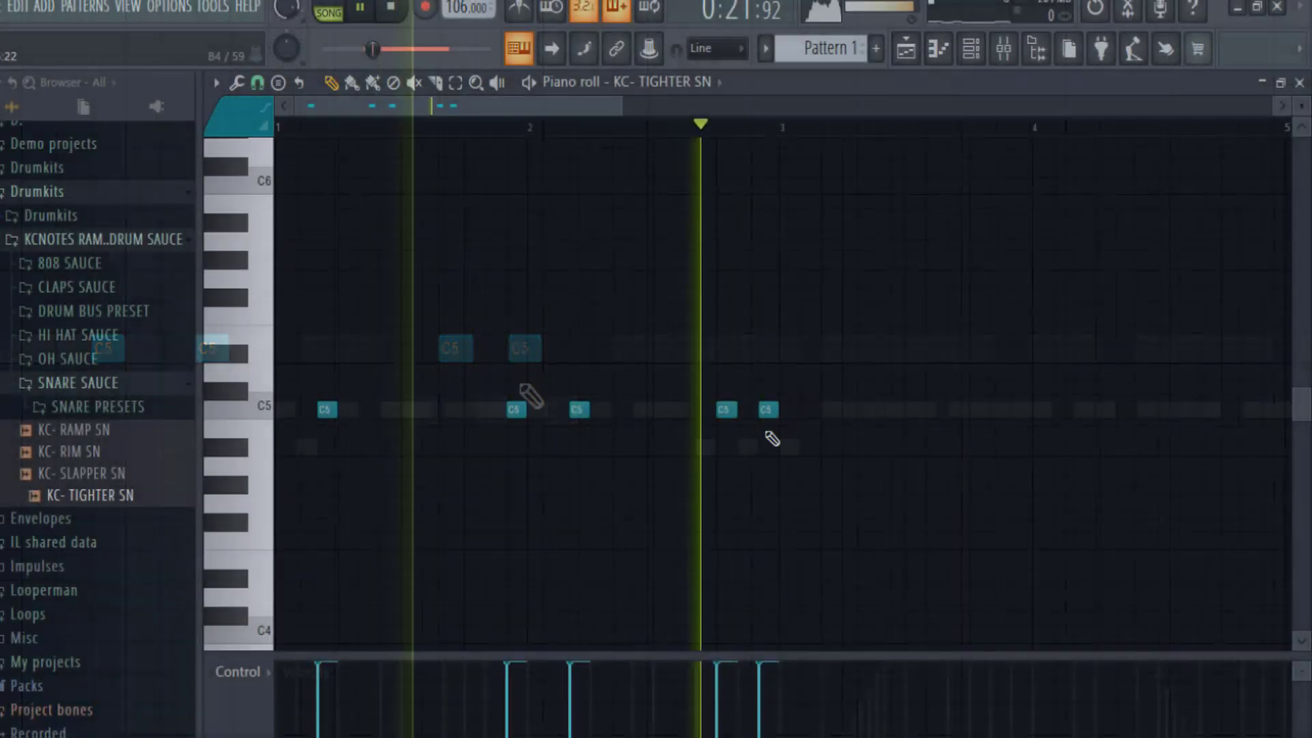
scroll(764, 430, "down", 2)
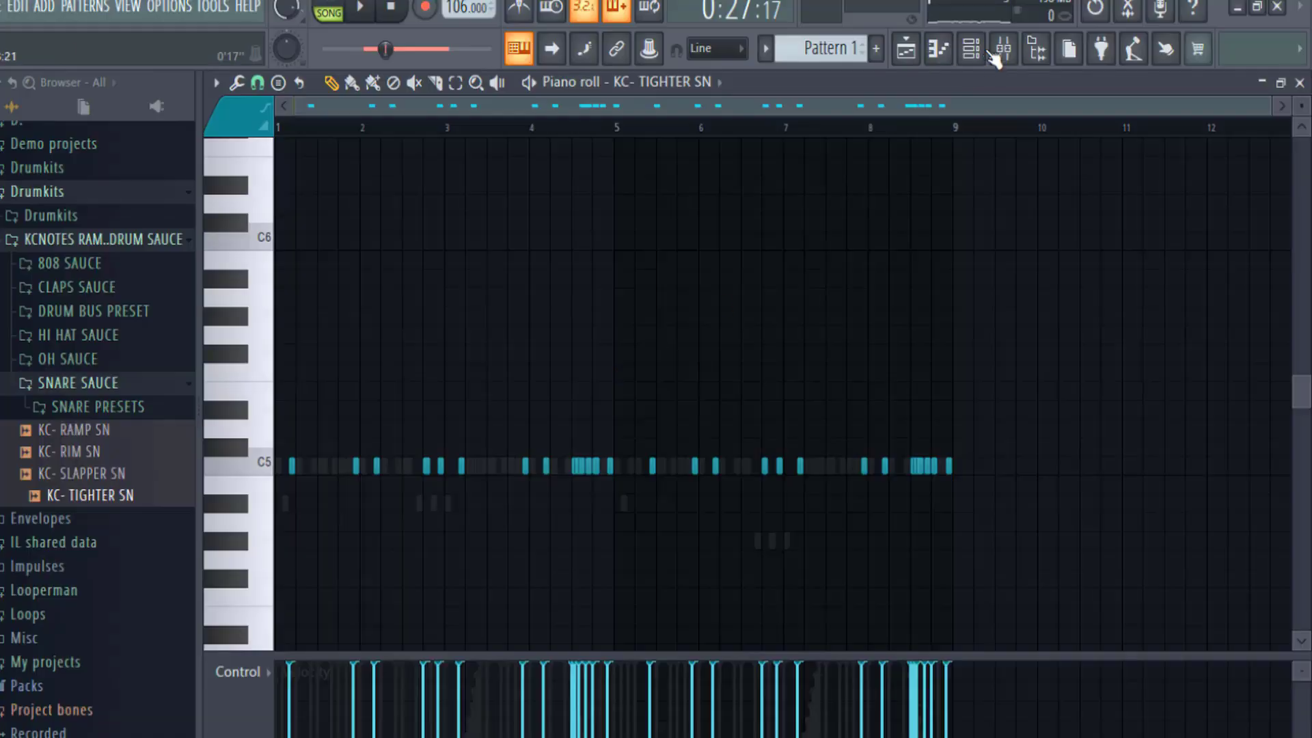
- Show the channel rack, view the Kc Triangle channel's sampler settings and close them
left_click(992, 56)
left_click(461, 290)
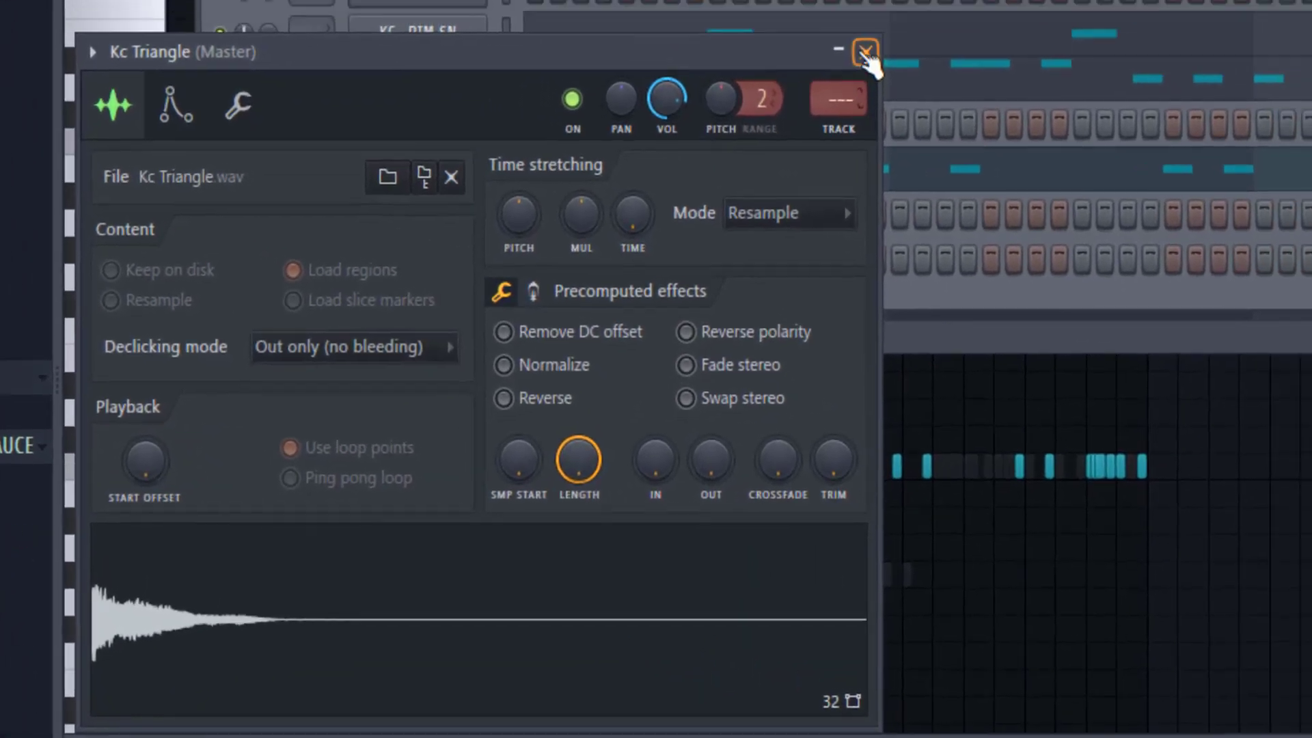
left_click(899, 25)
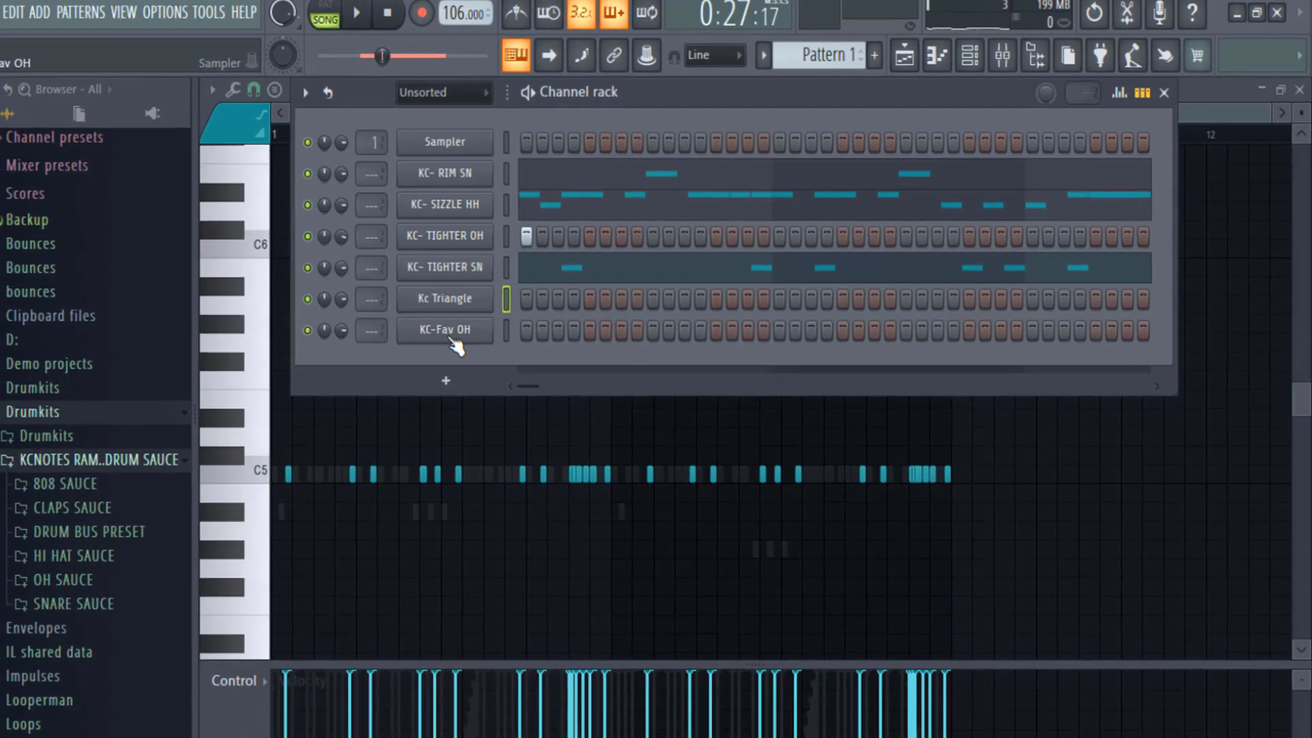
- Open the Kc Triangle channel's piano roll and place a C5 note in the last beat of bar 2 during playback
right_click(486, 291)
left_click(509, 296)
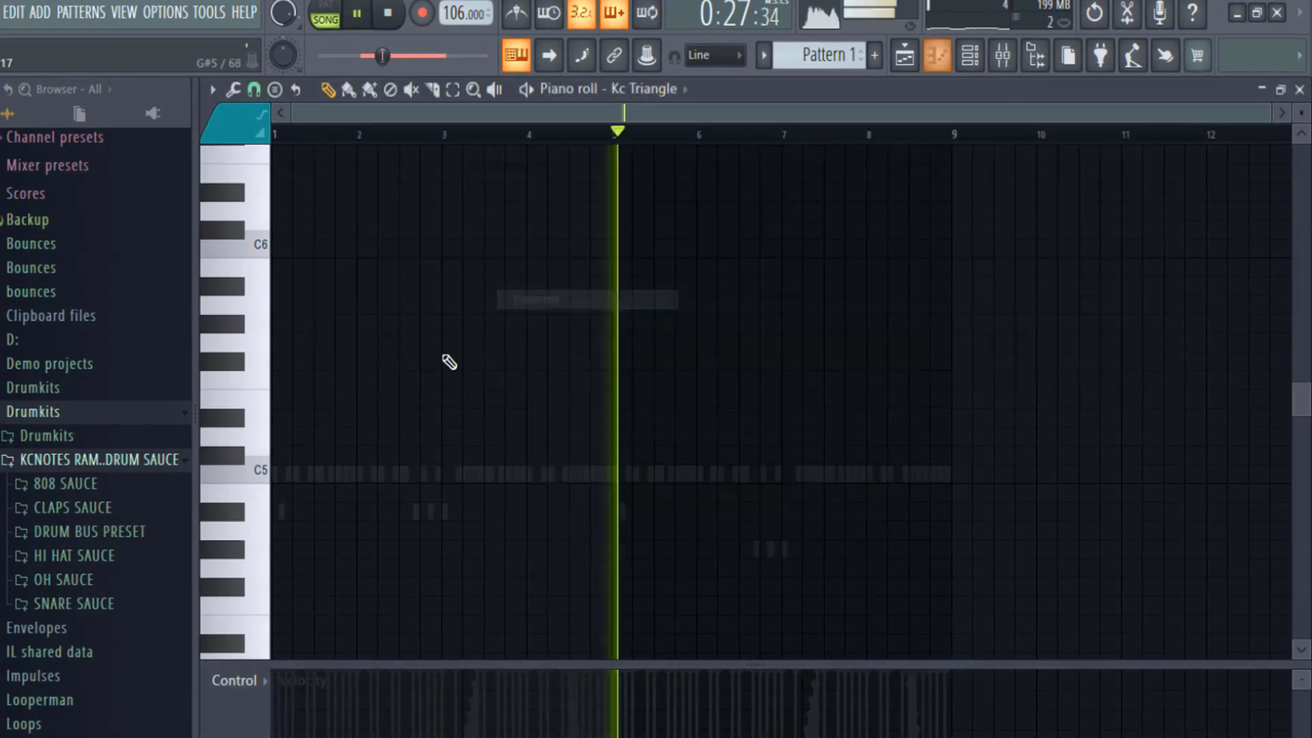
key("space")
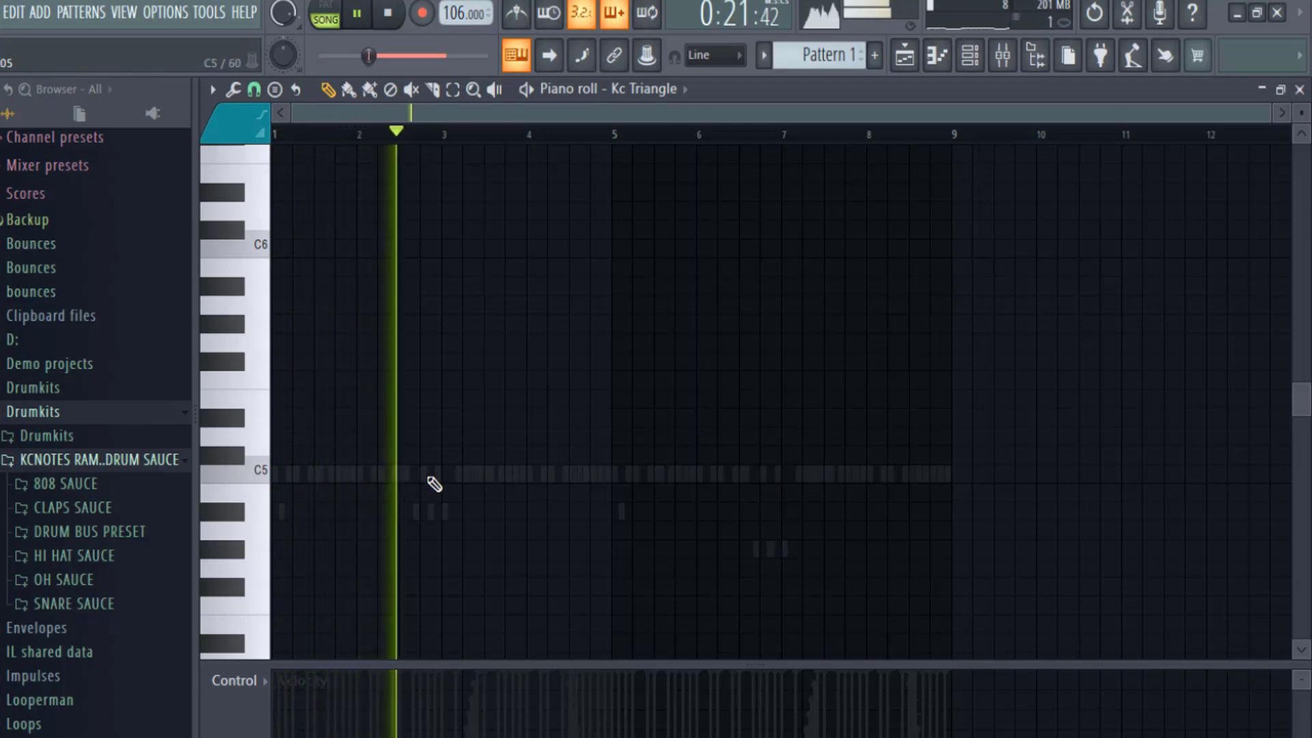
left_click(430, 472)
key("space")
left_click(423, 473)
key("space")
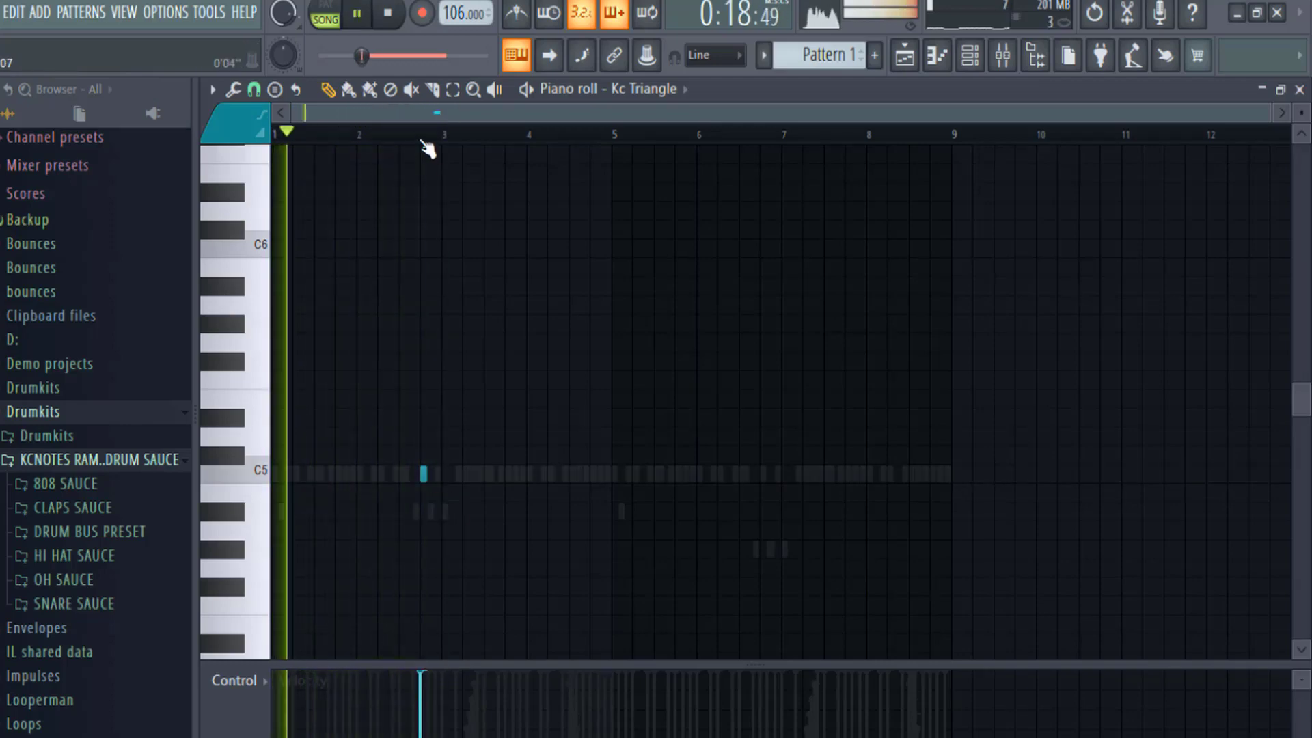
left_click(424, 135)
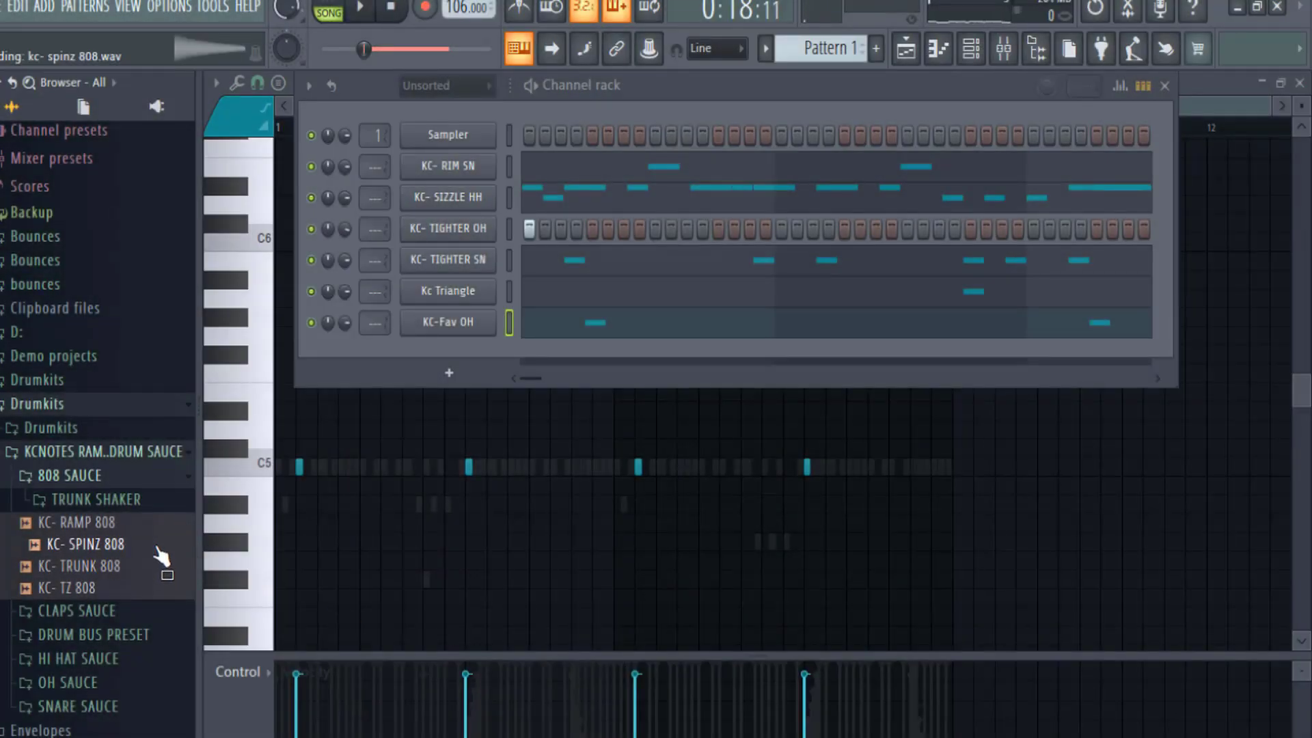
- Load the KC- SPINZ 808 sample into a new channel and place the first C6 note in bar 1 of its pattern
left_click_drag(147, 574, 403, 363)
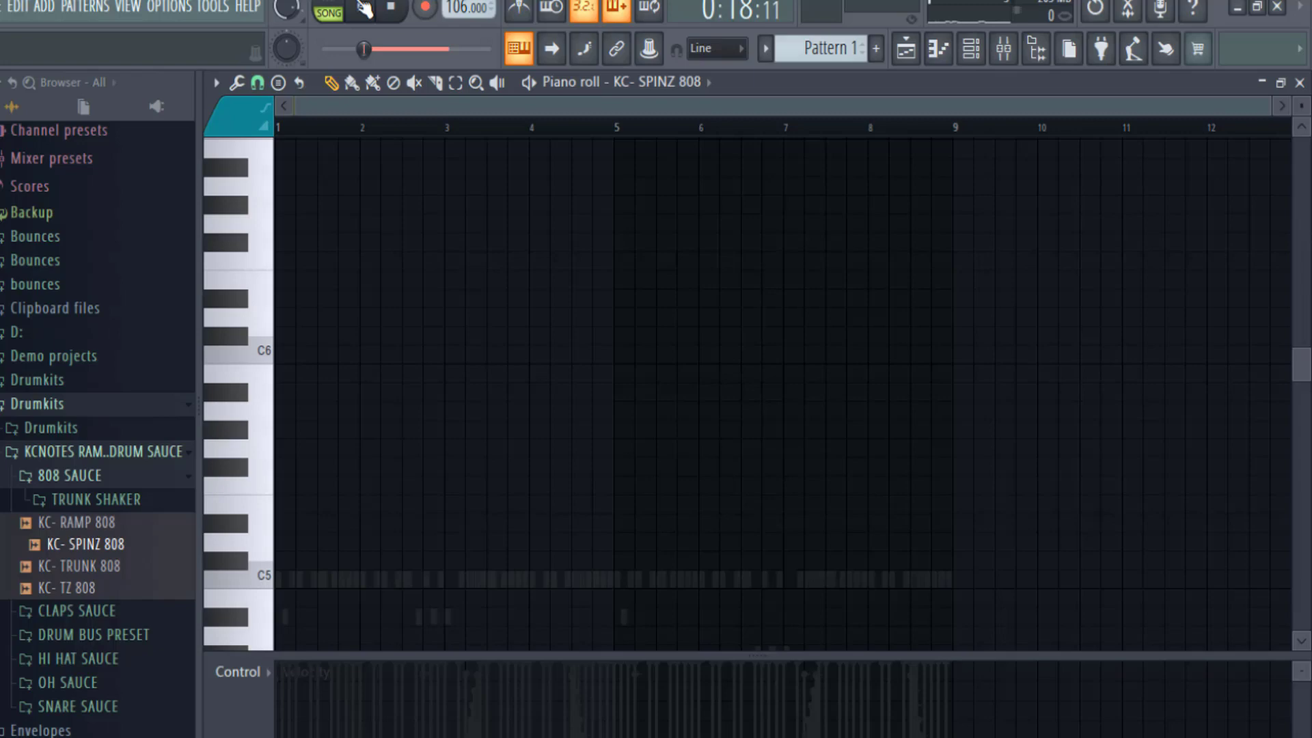
scroll(317, 359, "up", 2)
left_click(324, 359)
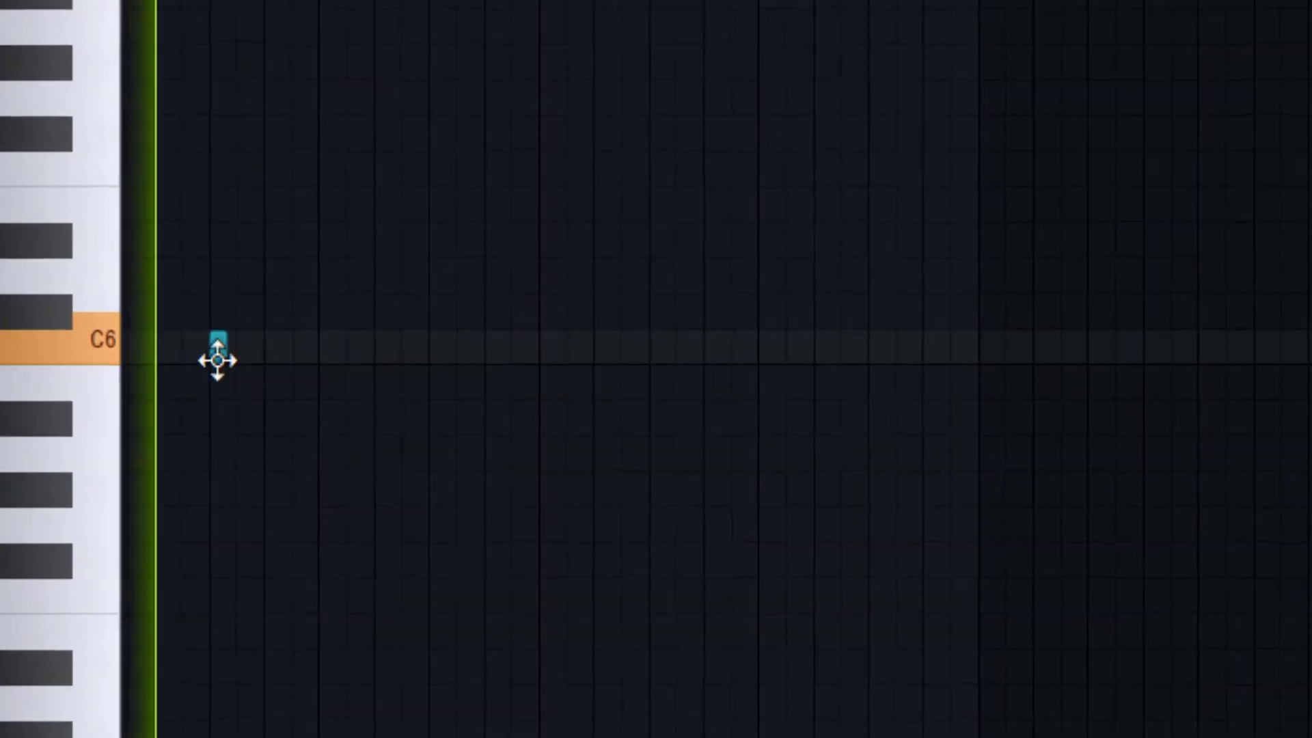
right_click(322, 359)
left_click(314, 357)
scroll(247, 364, "up", 1)
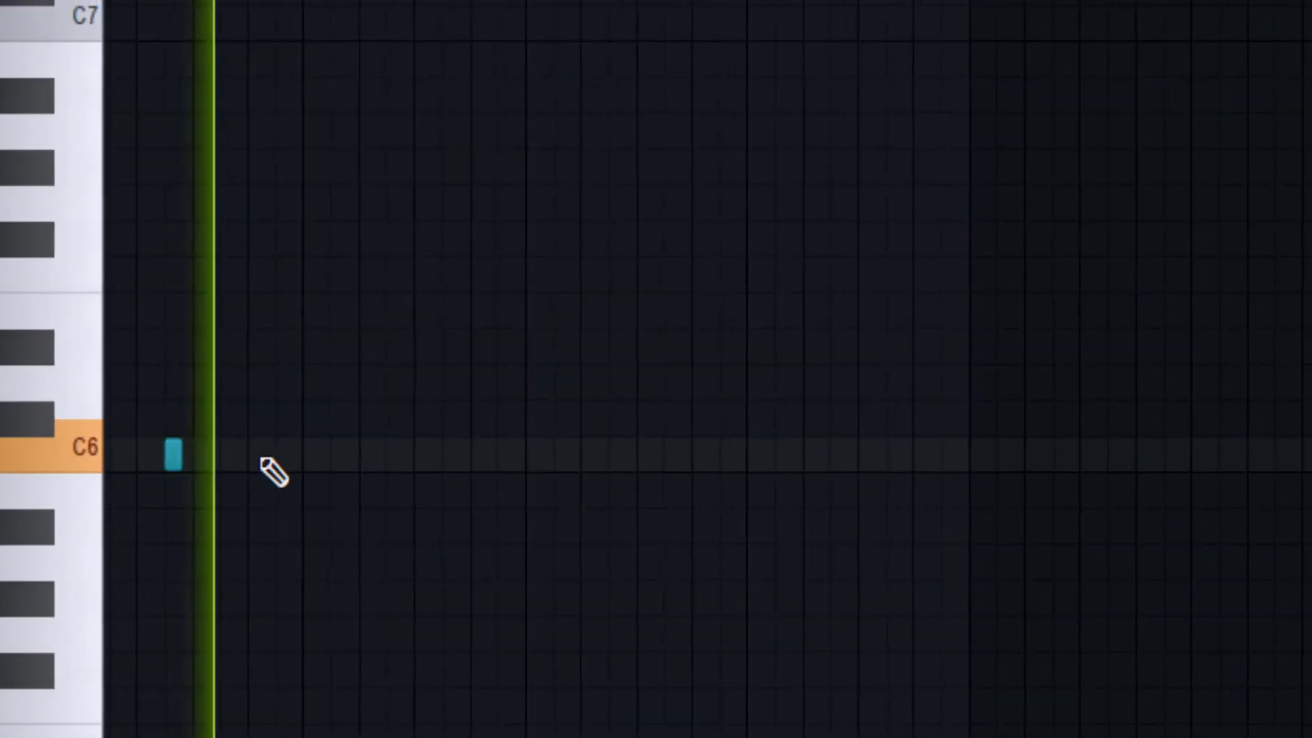
- Add further C6 notes to the KC- SPINZ 808 pattern along the opening bars while it plays
left_click(275, 456)
scroll(315, 470, "down", 2)
left_click(227, 461)
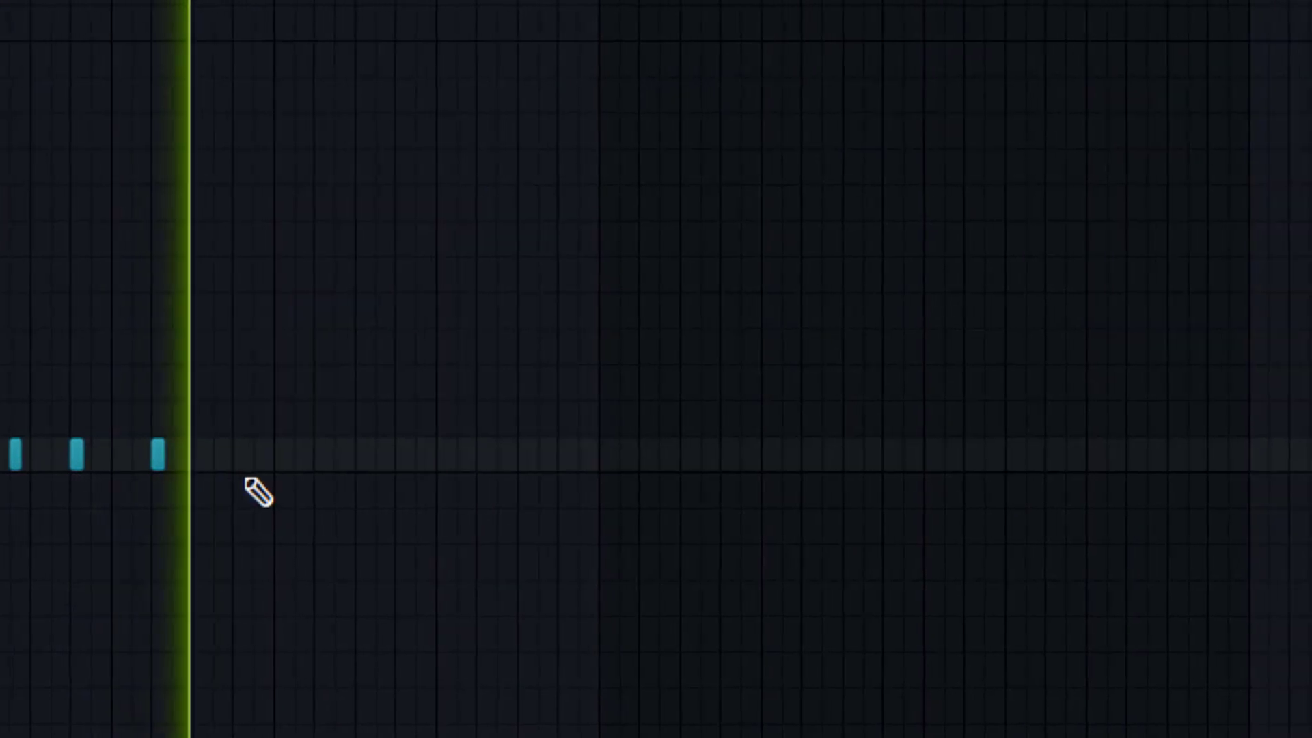
left_click(311, 456)
key("space")
right_click(304, 451)
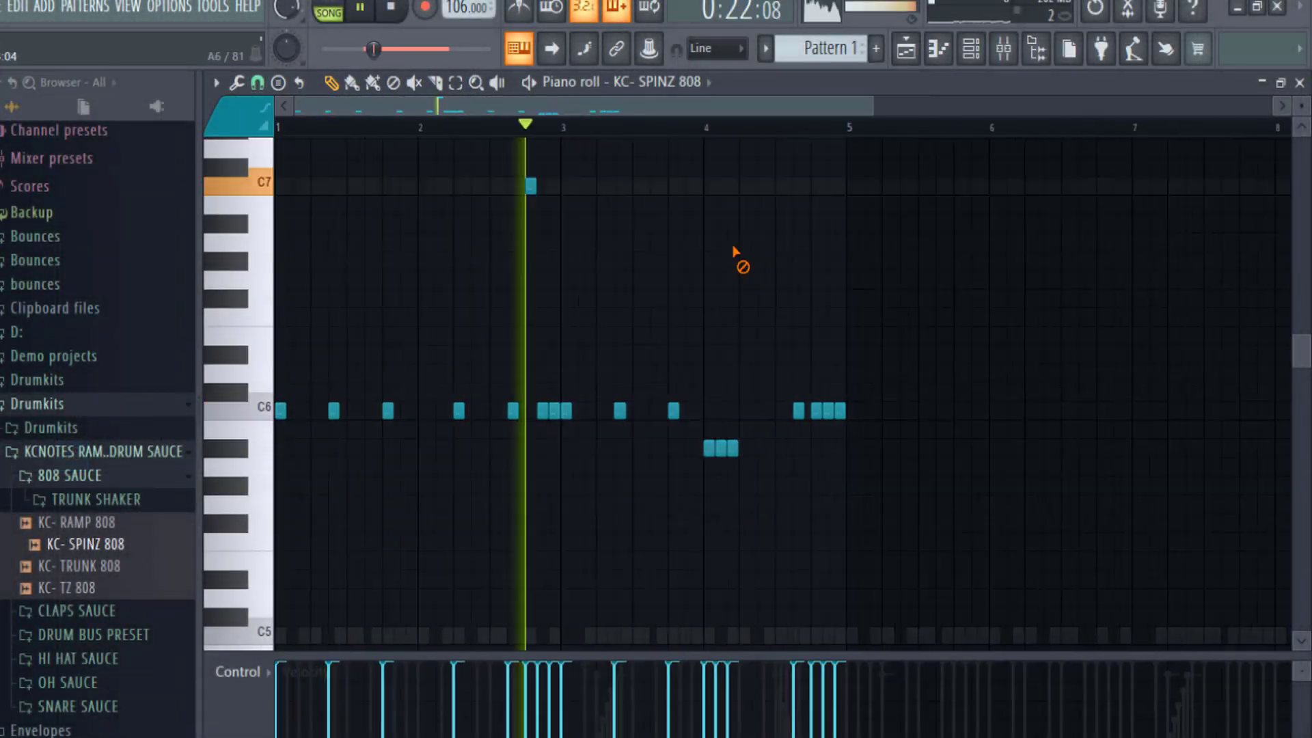
- Select the three A#5 notes of the 808 pattern early in bar 4 and extend the group with more notes
left_click(718, 448)
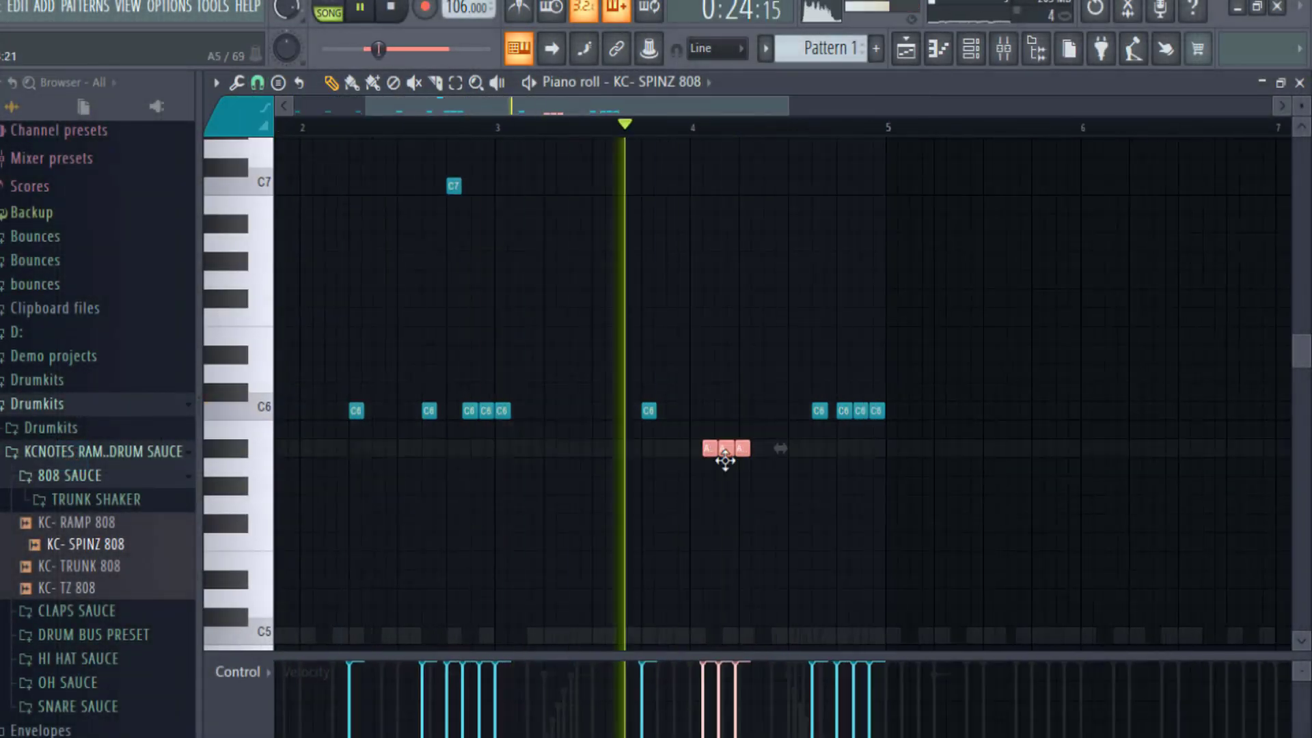
scroll(723, 460, "up", 2)
left_click(565, 449)
left_click(623, 448)
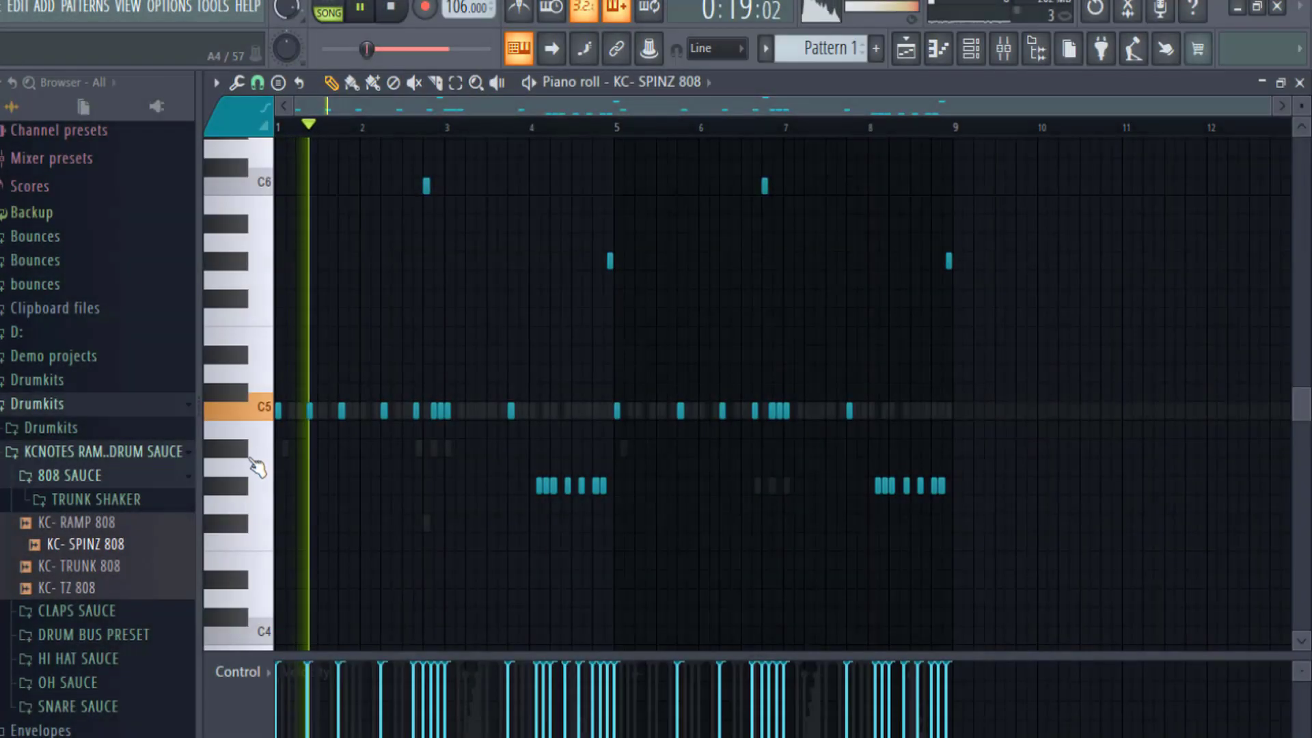
- Select all G#4 notes of the 808 pattern in bars 4 and 8 and raise them by one octave
left_click(251, 484, "ctrl")
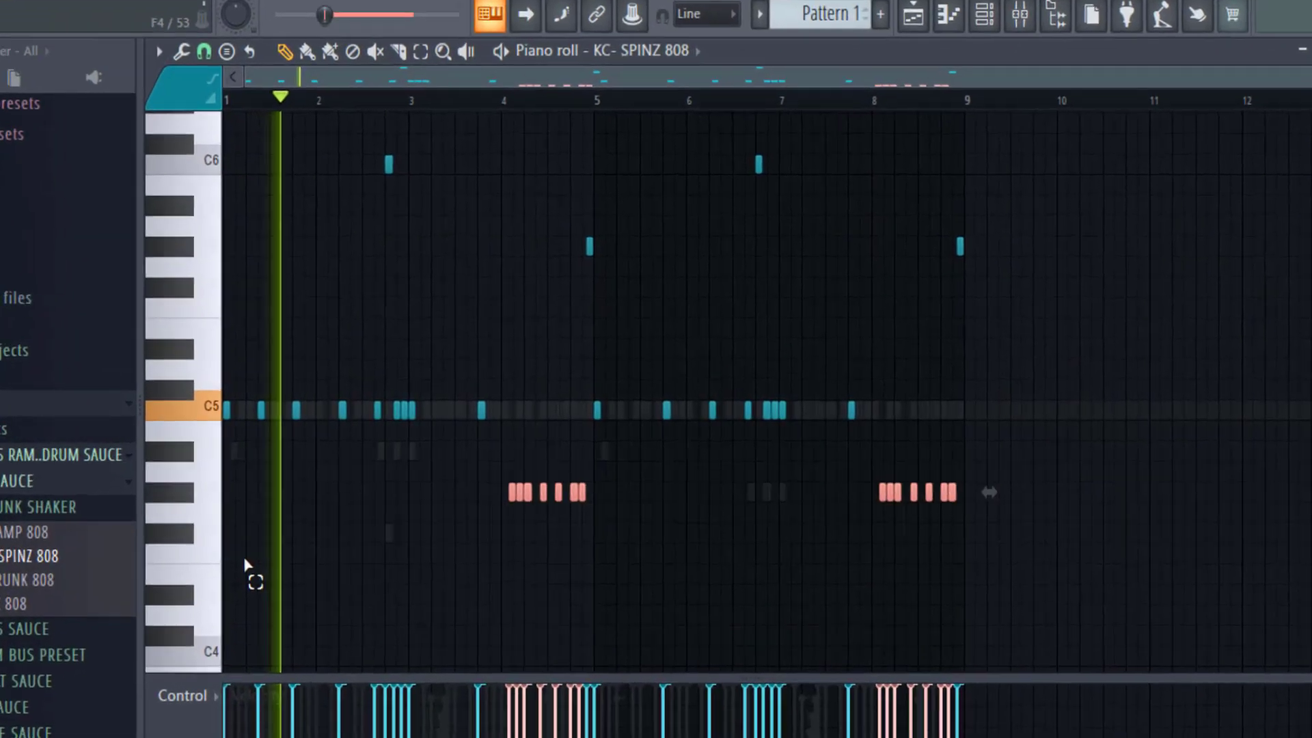
key("ctrl+Up")
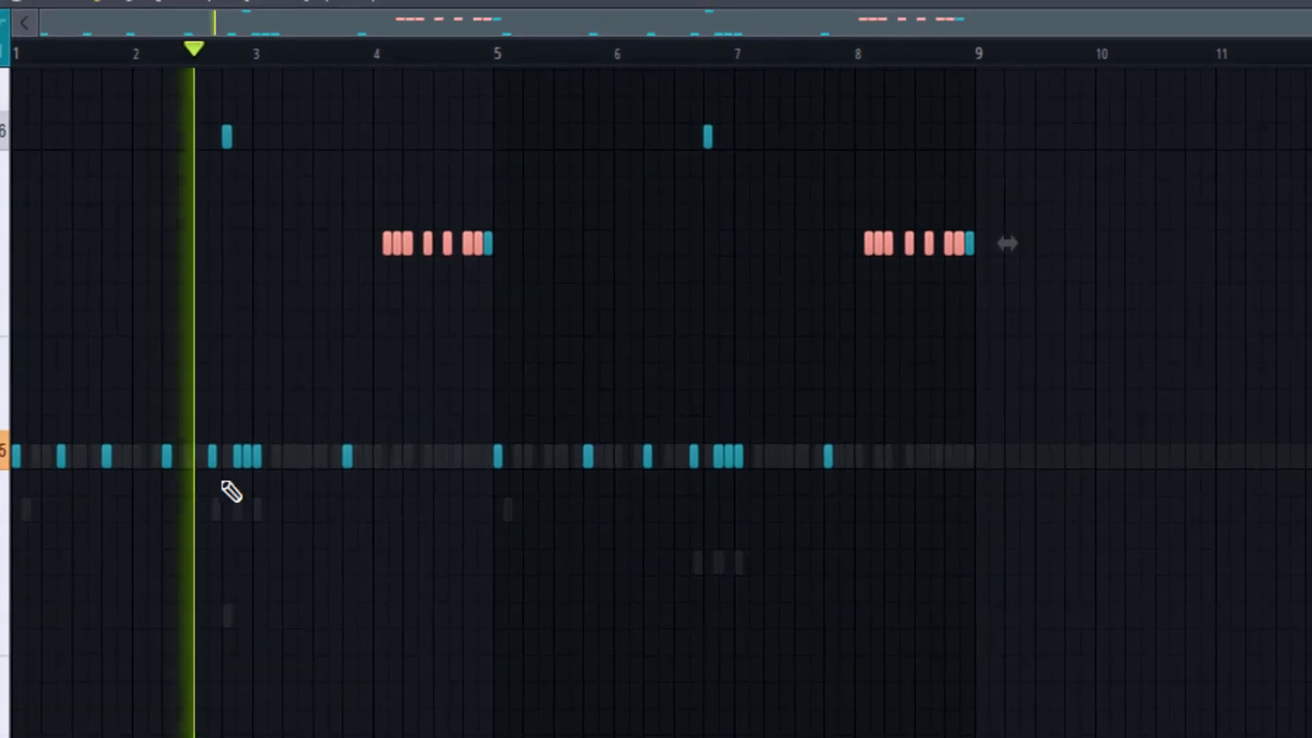
scroll(303, 401, "up", 3)
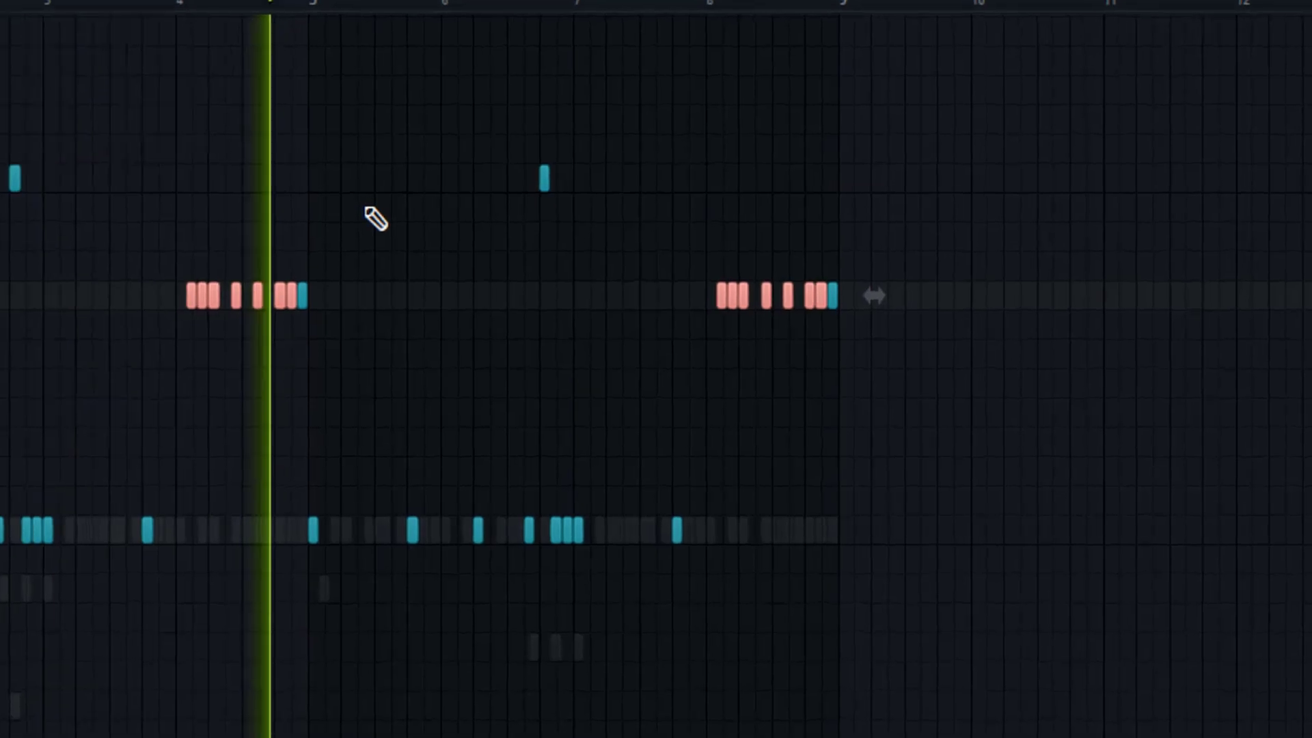
left_click(418, 237, "ctrl")
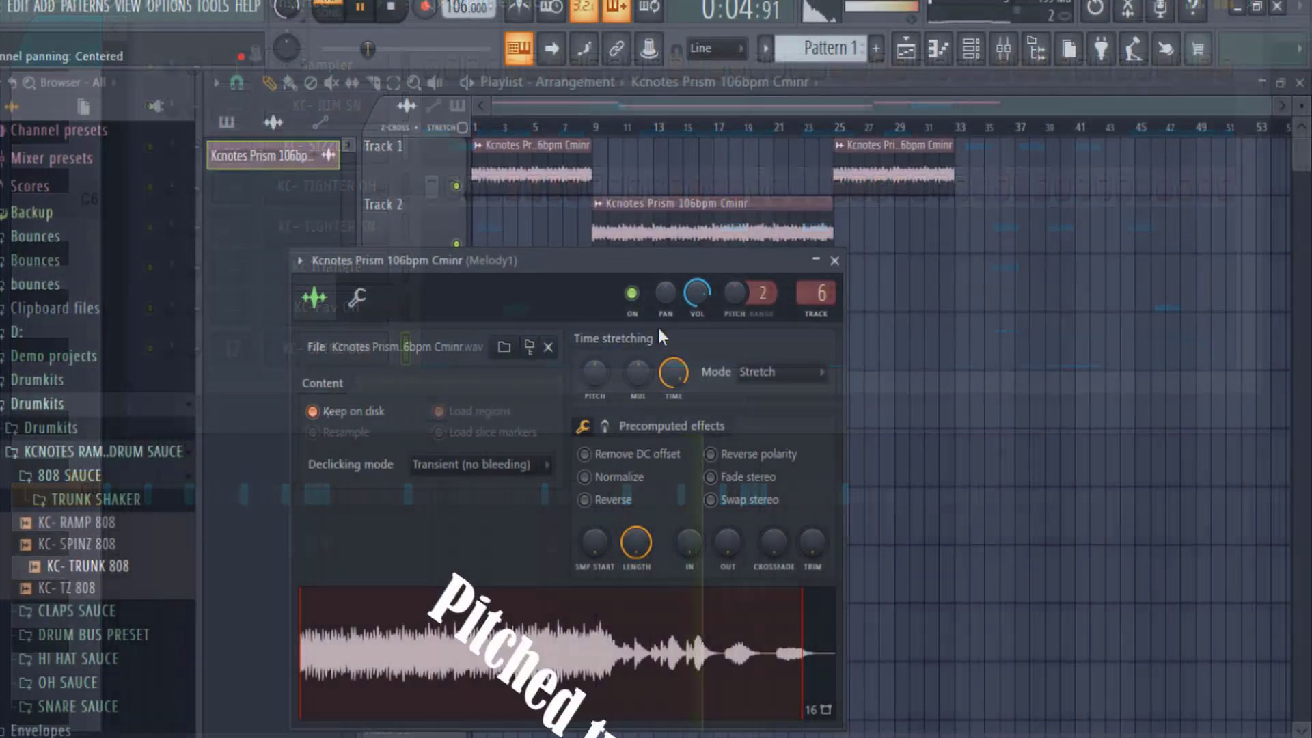
- Pitch the Kcnotes Prism 106bpm Cminr sample up one semitone
left_click(764, 374)
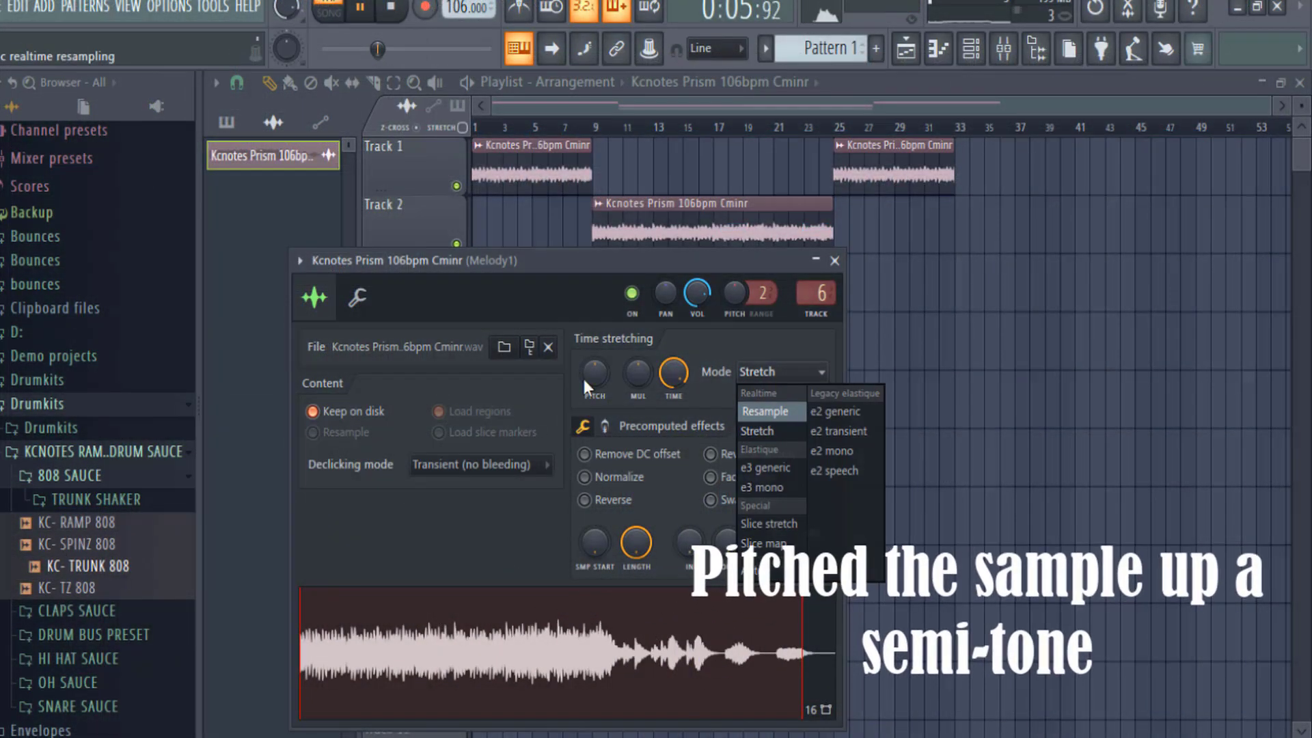
left_click_drag(592, 375, 591, 367)
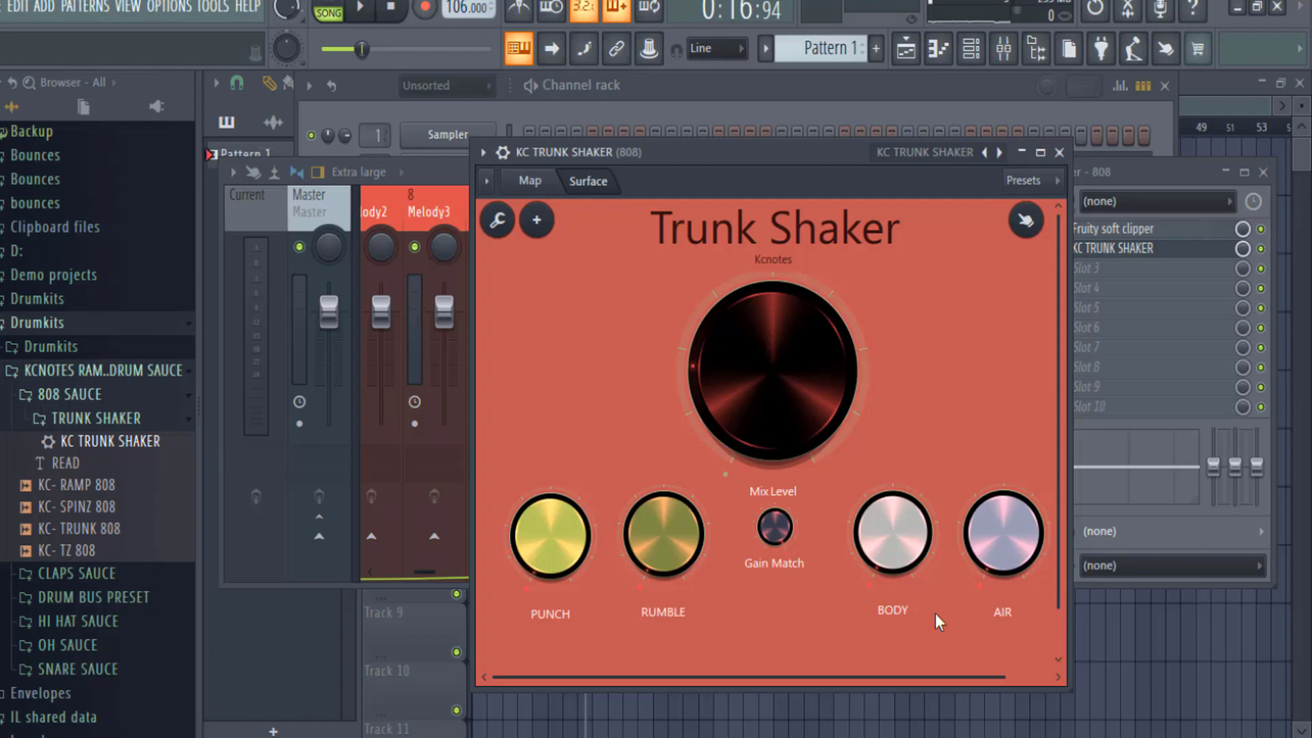
- Play the beat with KC TRUNK SHAKER on the 808 mixer track, then close the plugin and the mixer
key("space")
left_click(1059, 152)
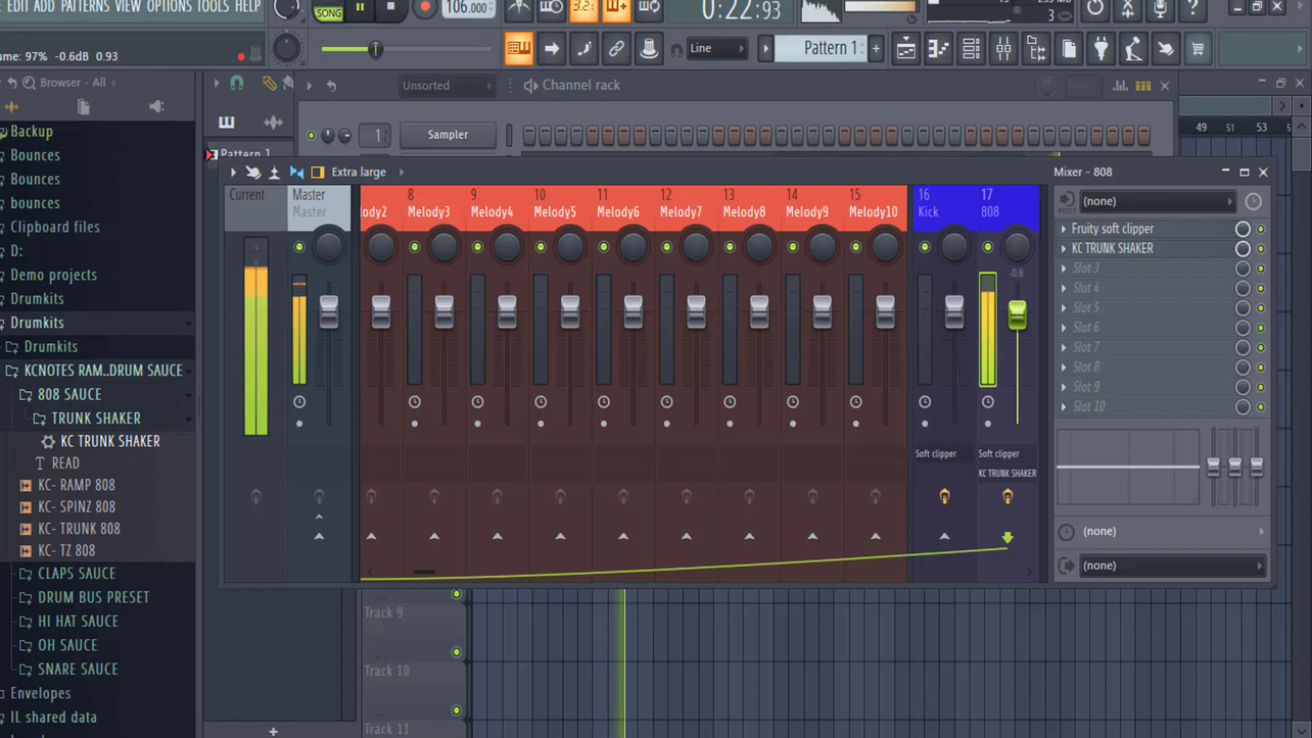
left_click(973, 146)
left_click(1264, 172)
left_click(1228, 313)
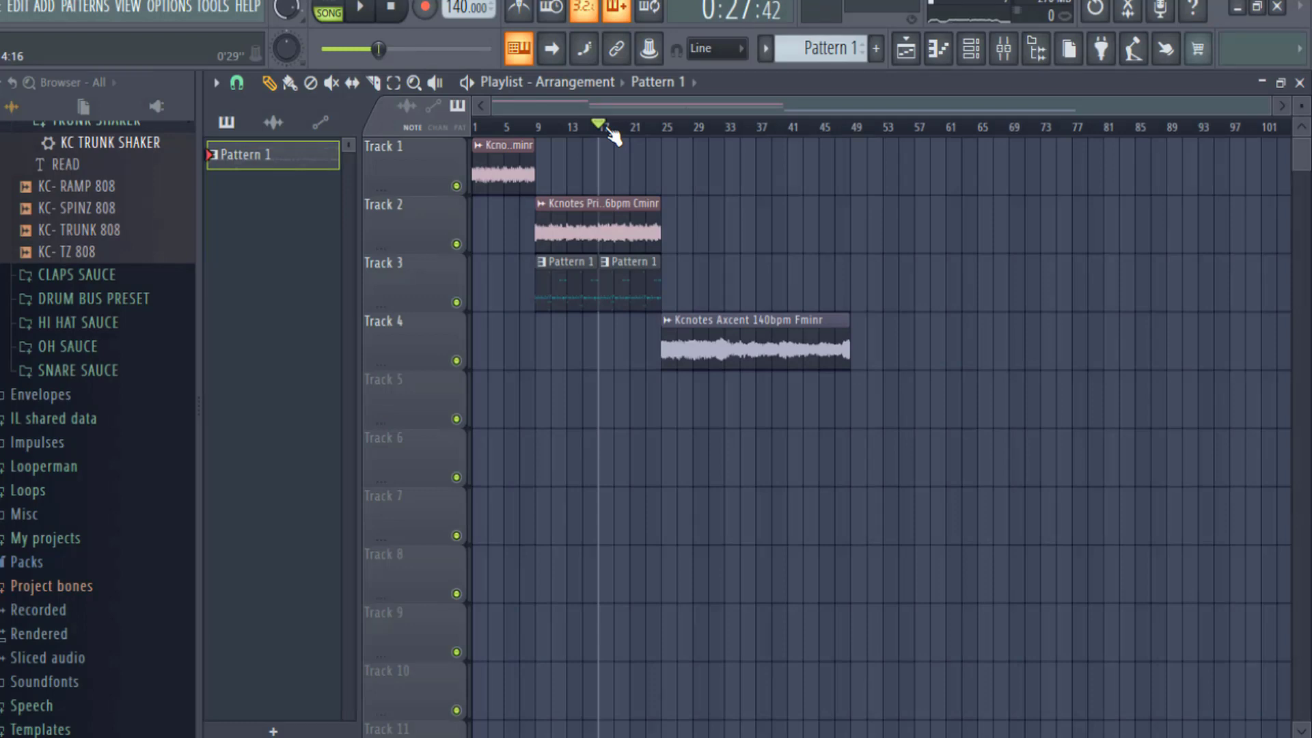
- Place a Pattern 1 clip on Track 5 at the start of the Kcnotes Axcent 140bpm Fminr clip and make it unique
key("space")
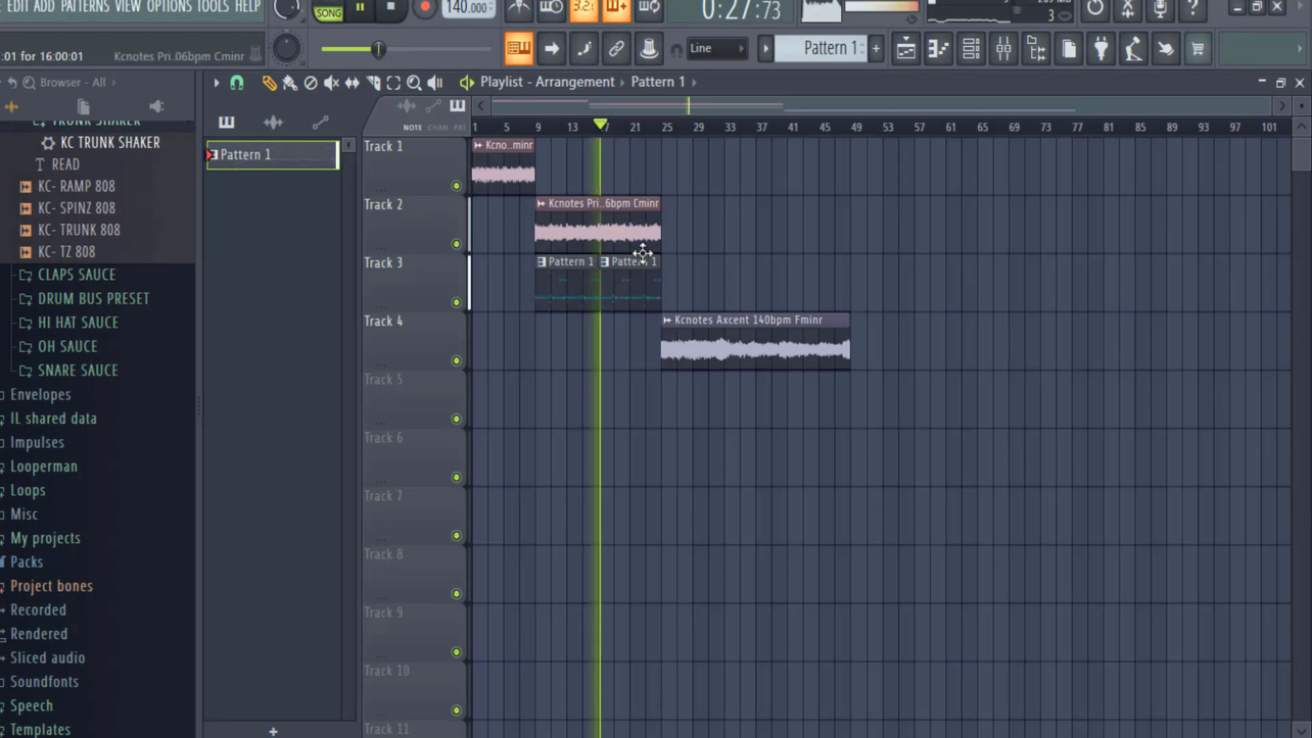
left_click_drag(699, 388, 706, 391)
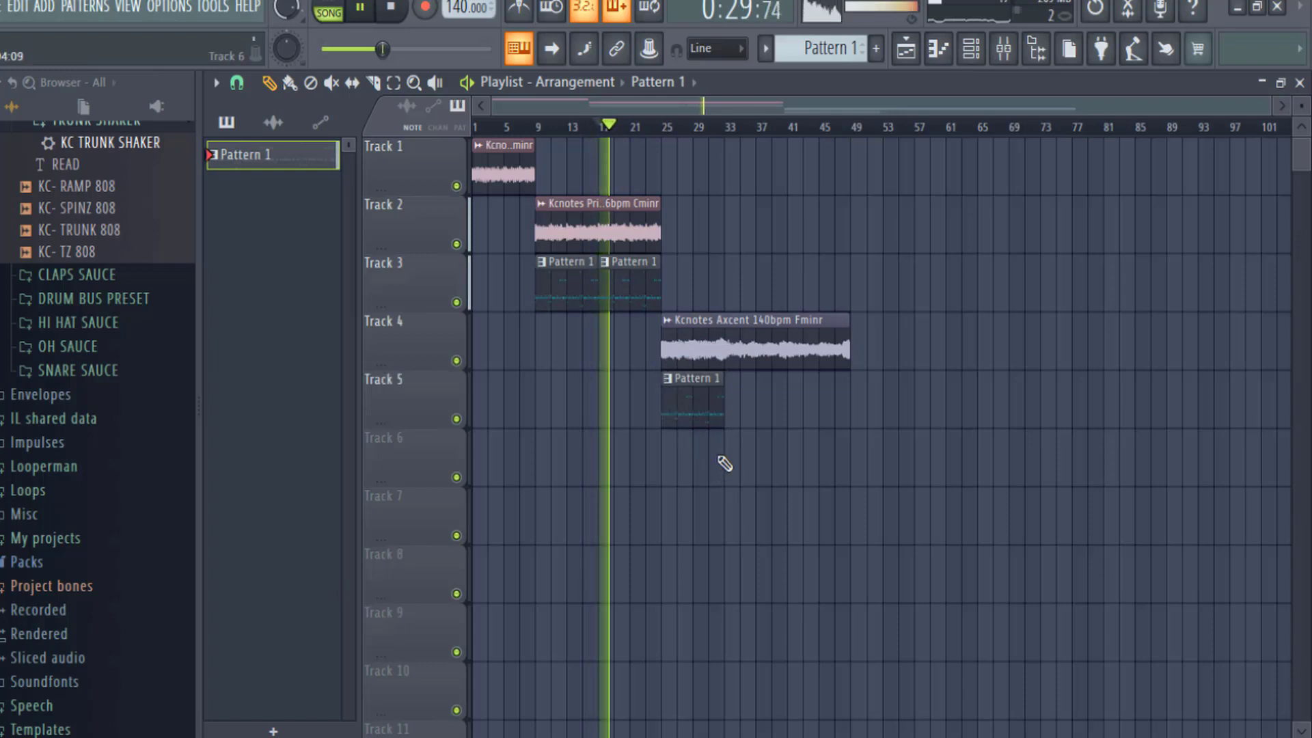
left_click(669, 379)
left_click(708, 515)
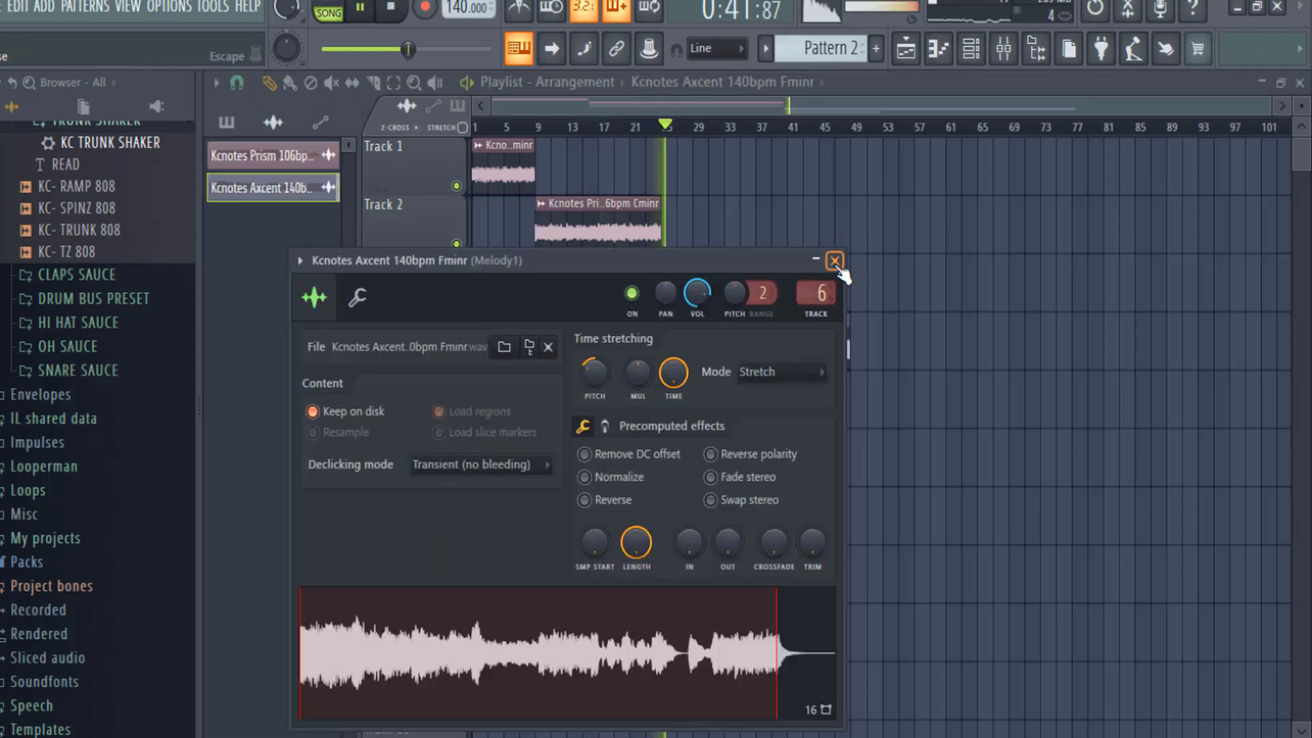
- Close the Kcnotes Axcent sample settings and check the Melody1 track's levels and effects in the mixer
left_click(835, 261)
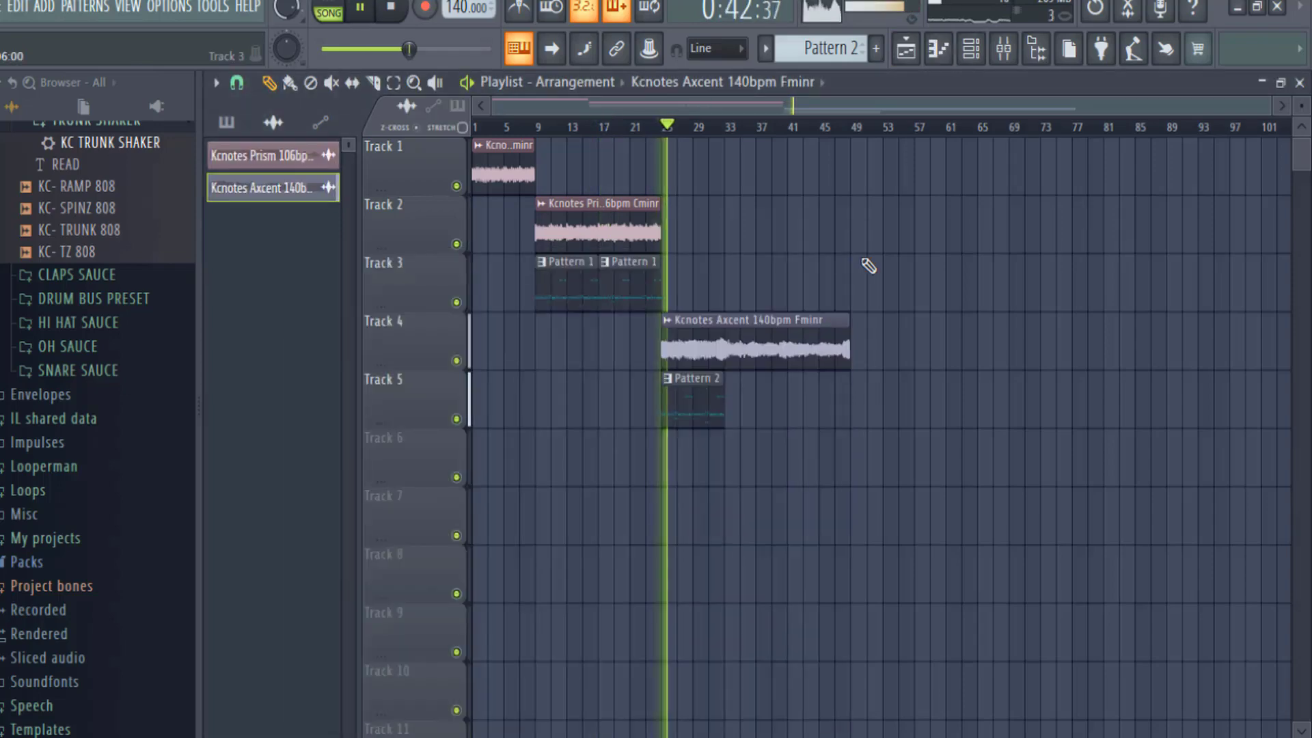
left_click(1003, 51)
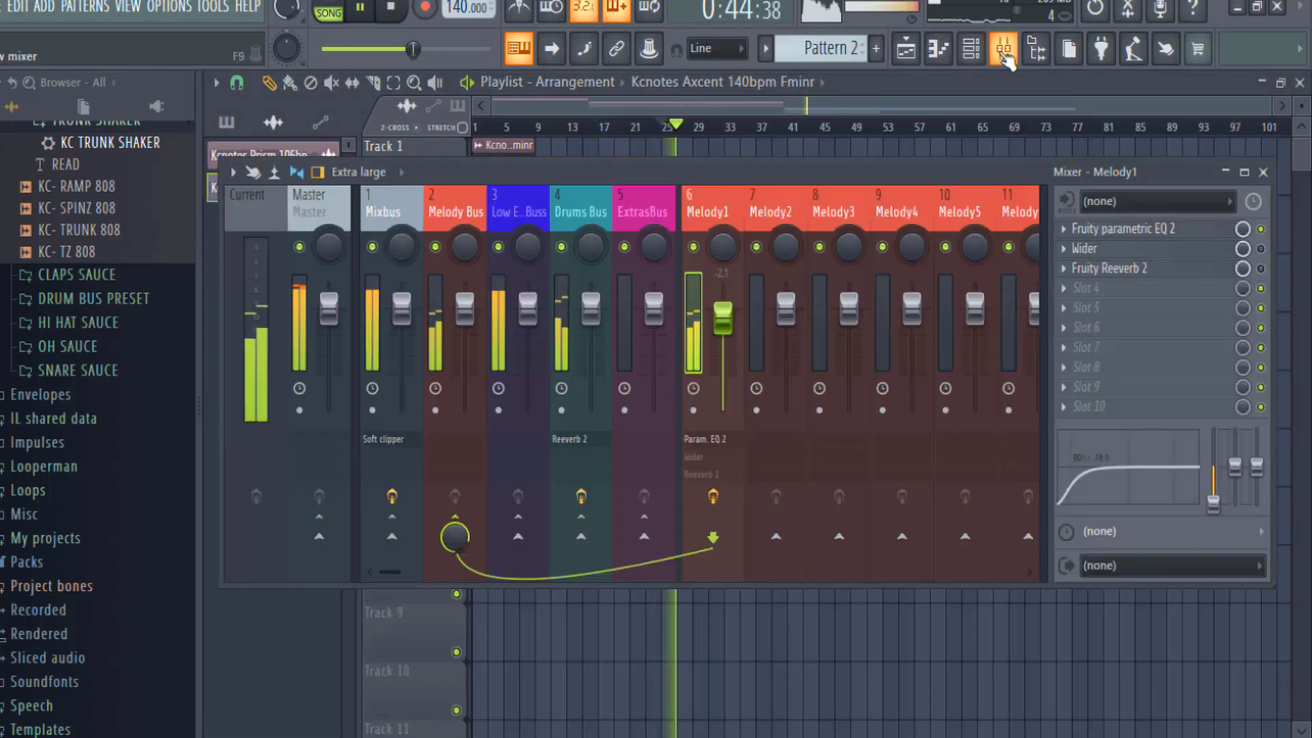
left_click(997, 63)
left_click(997, 62)
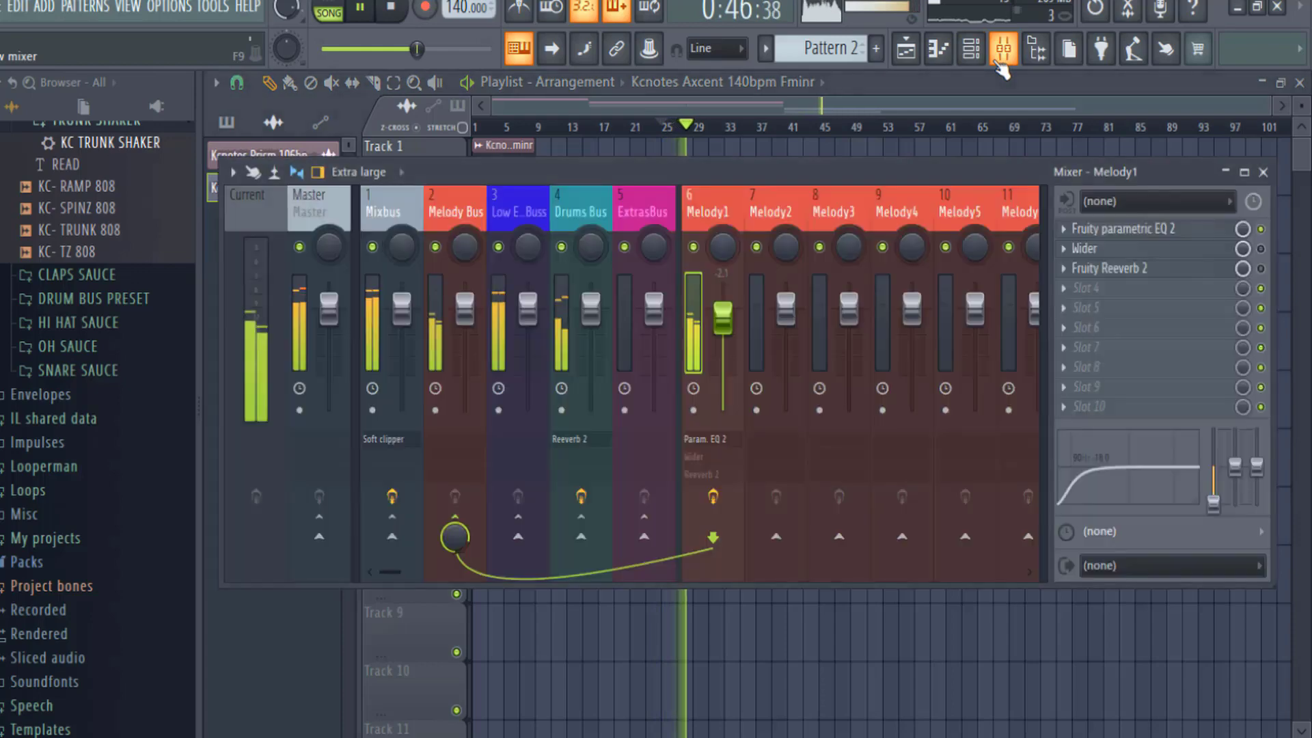
left_click(997, 61)
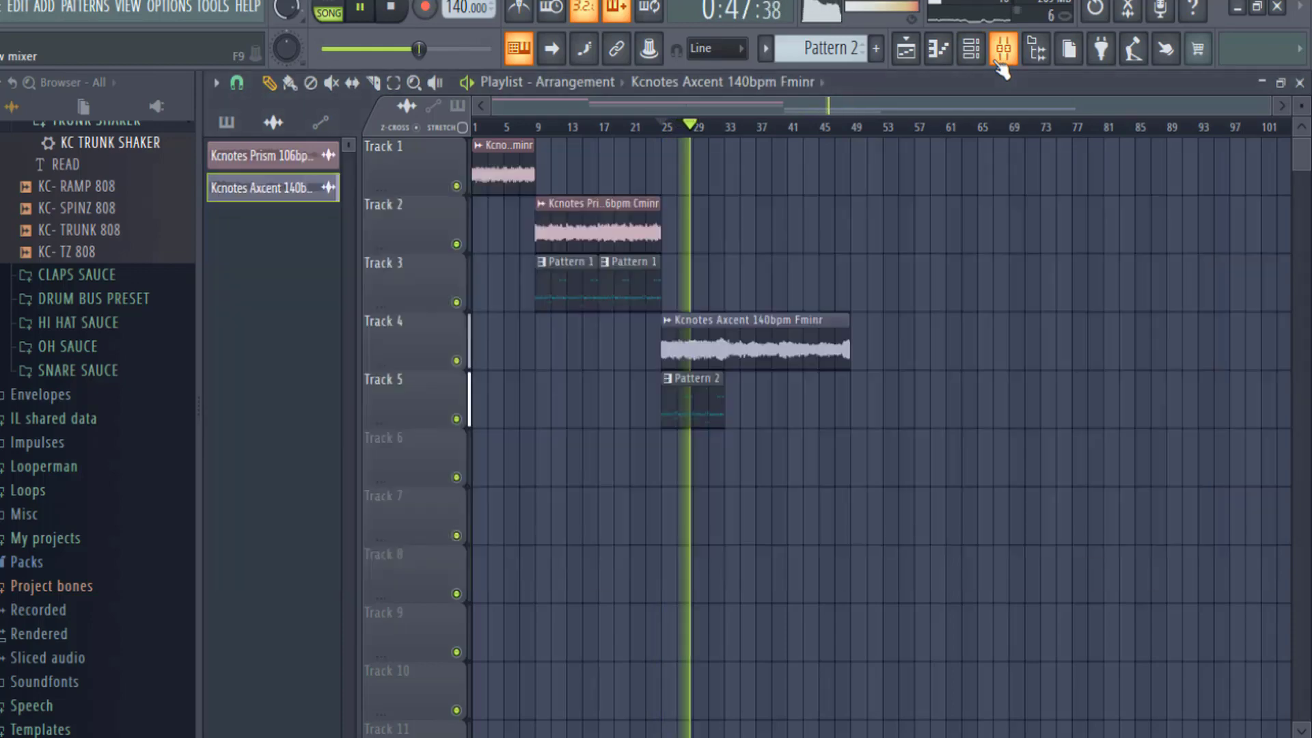
- Show the channel rack, switch to Pattern 1 to reveal its drum channels, and return to Pattern 2
left_click(709, 398)
left_click(971, 49)
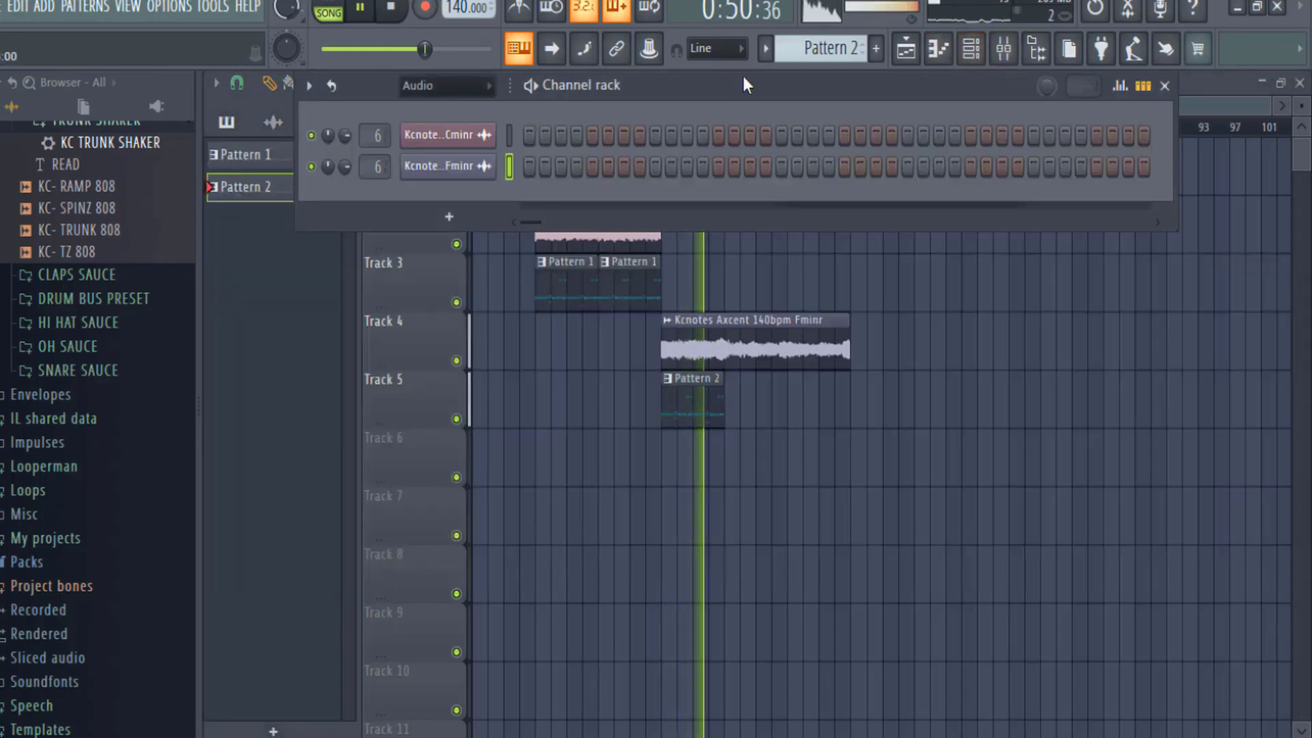
left_click(765, 49)
left_click(782, 78)
left_click(766, 50)
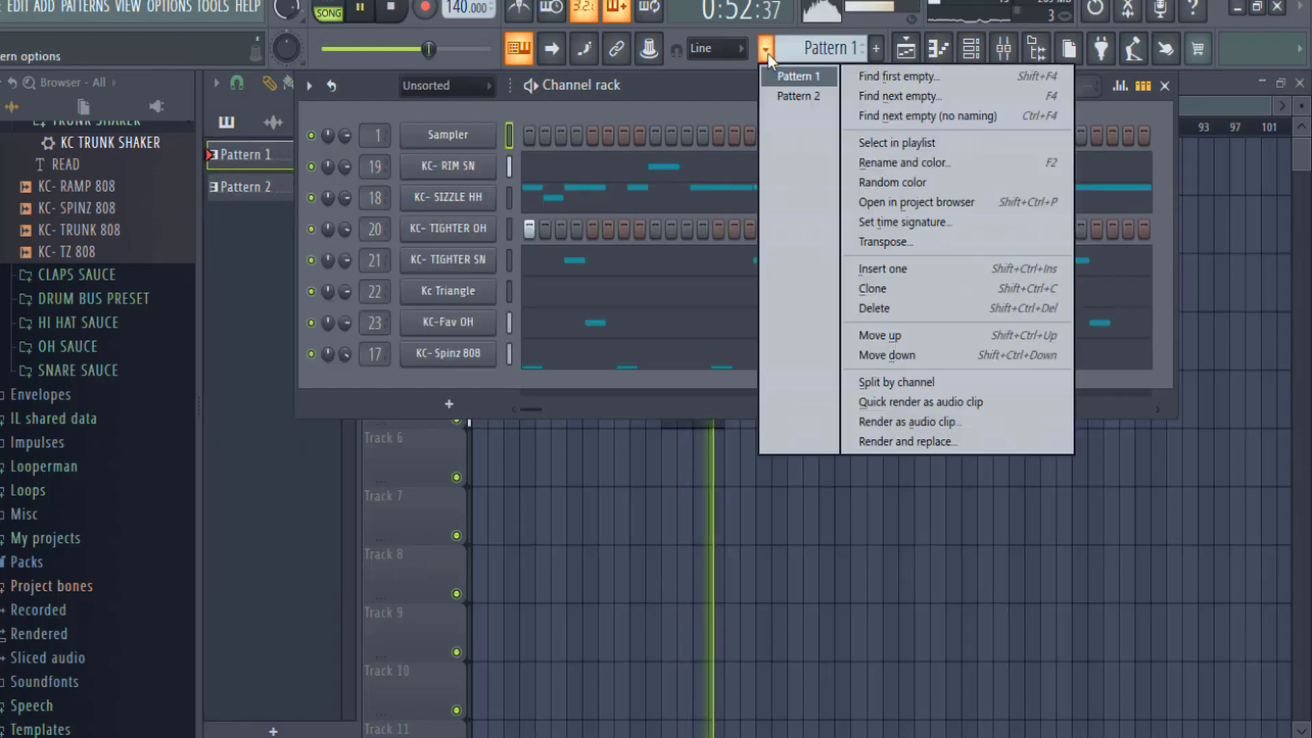
left_click(769, 93)
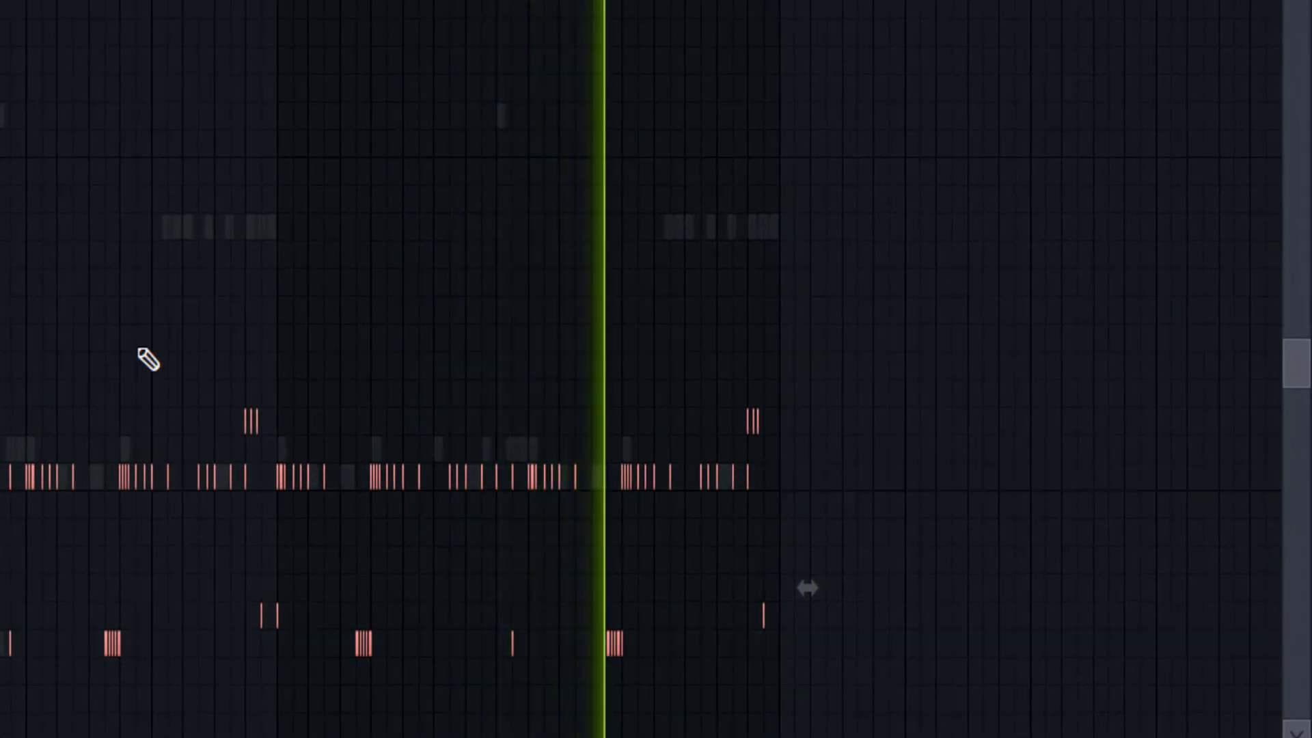
- Join the Pattern 2 hi-hat notes with legato and re-chop them using the Default chopper pattern with a higher time multiplier
key("ctrl+l")
key("alt+u")
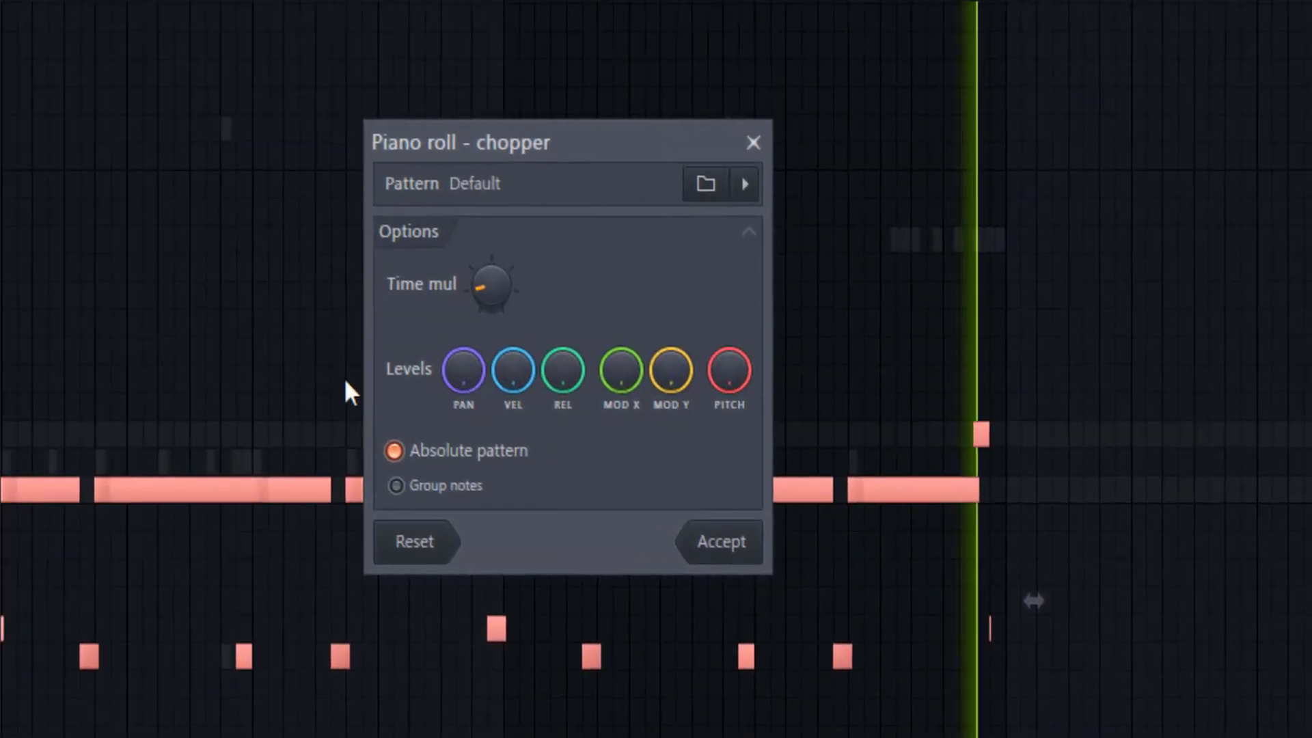
left_click_drag(556, 288, 557, 236)
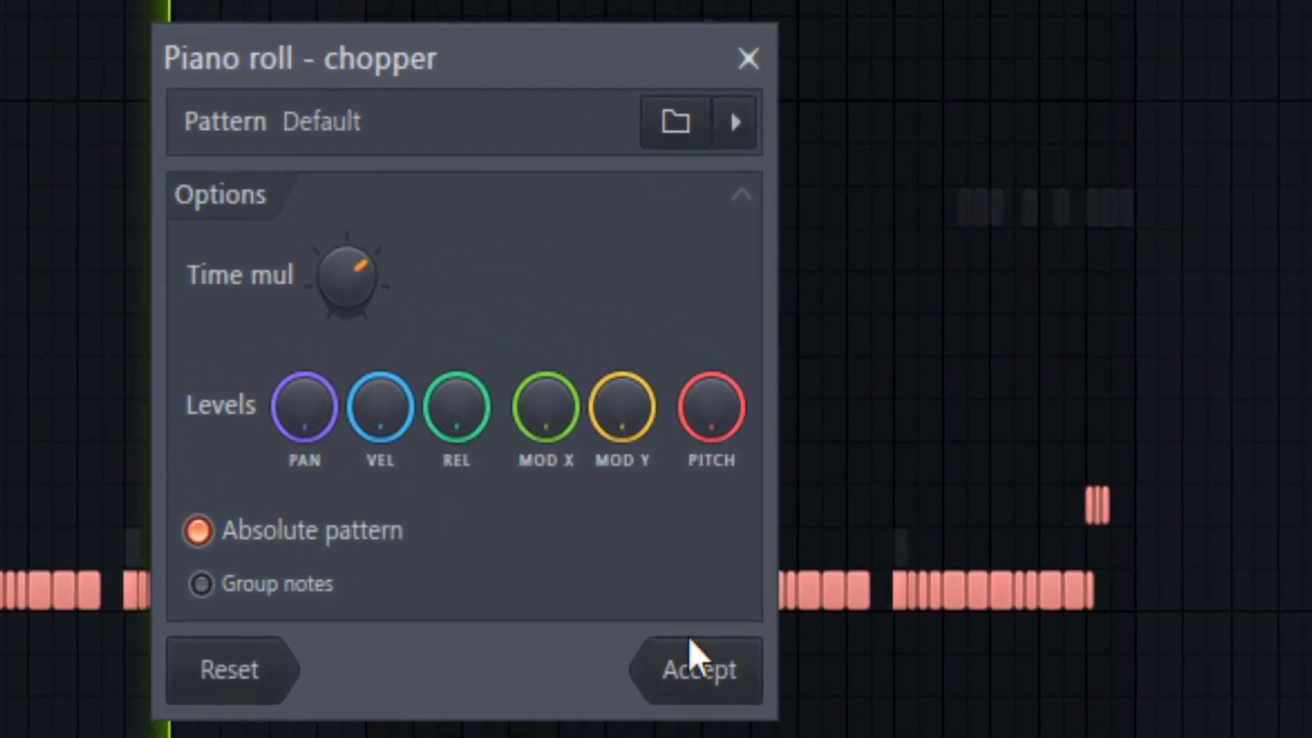
left_click(783, 543)
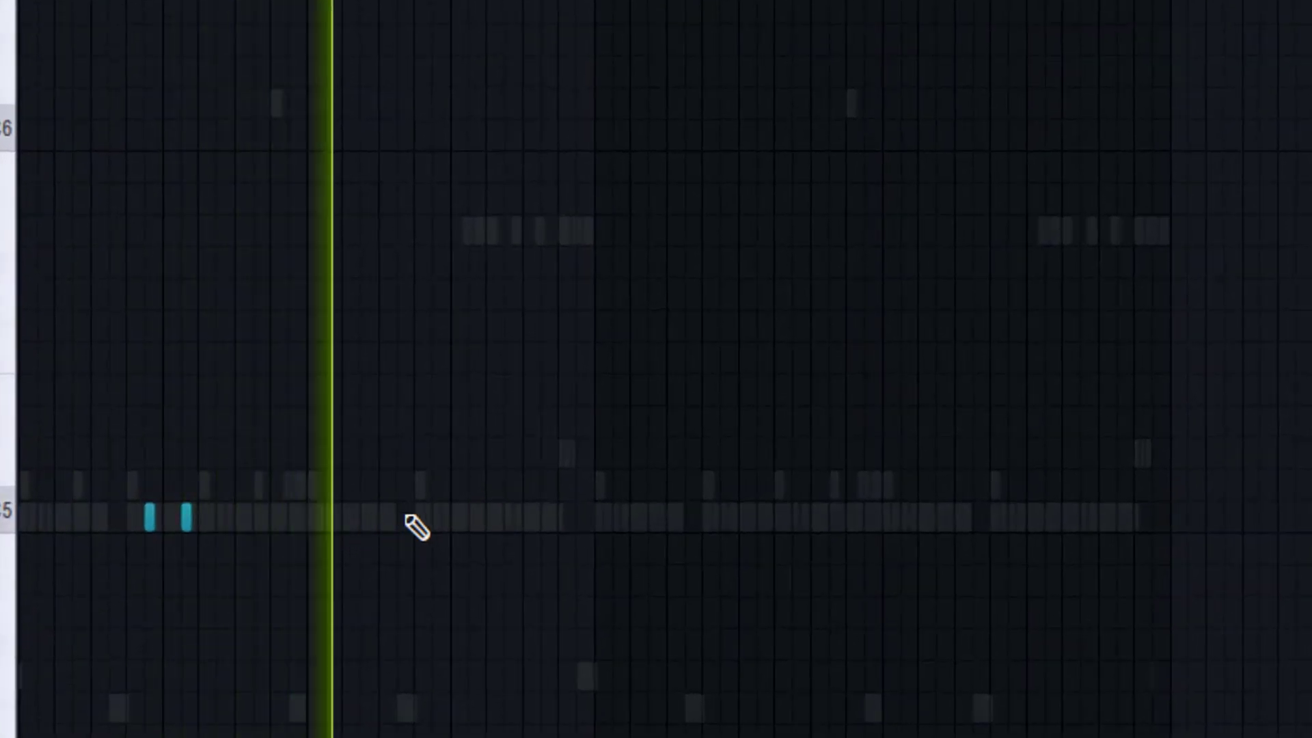
- Add a KC- TIGHTER SN note on C5 late in bar 3 and paste the rim snare pattern into the KC- RAMP CLAP channel
left_click(440, 520)
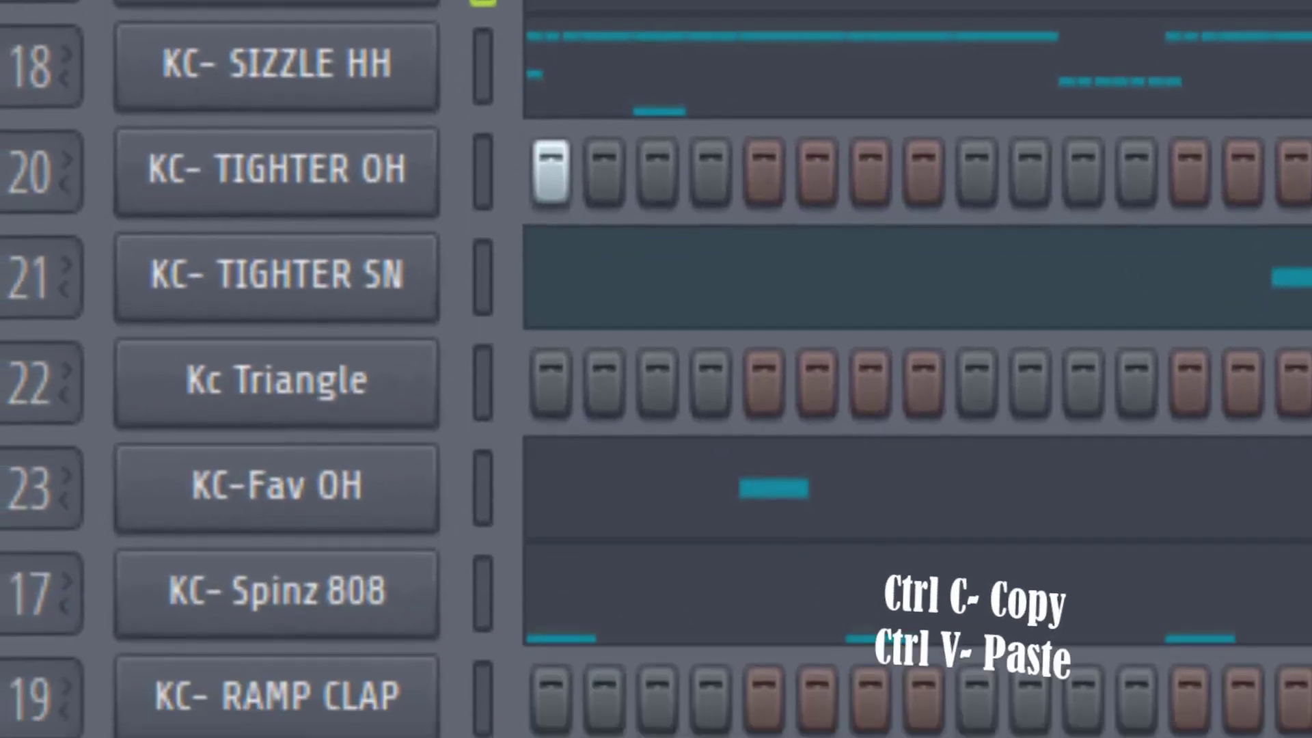
left_click(478, 694)
key("ctrl+v")
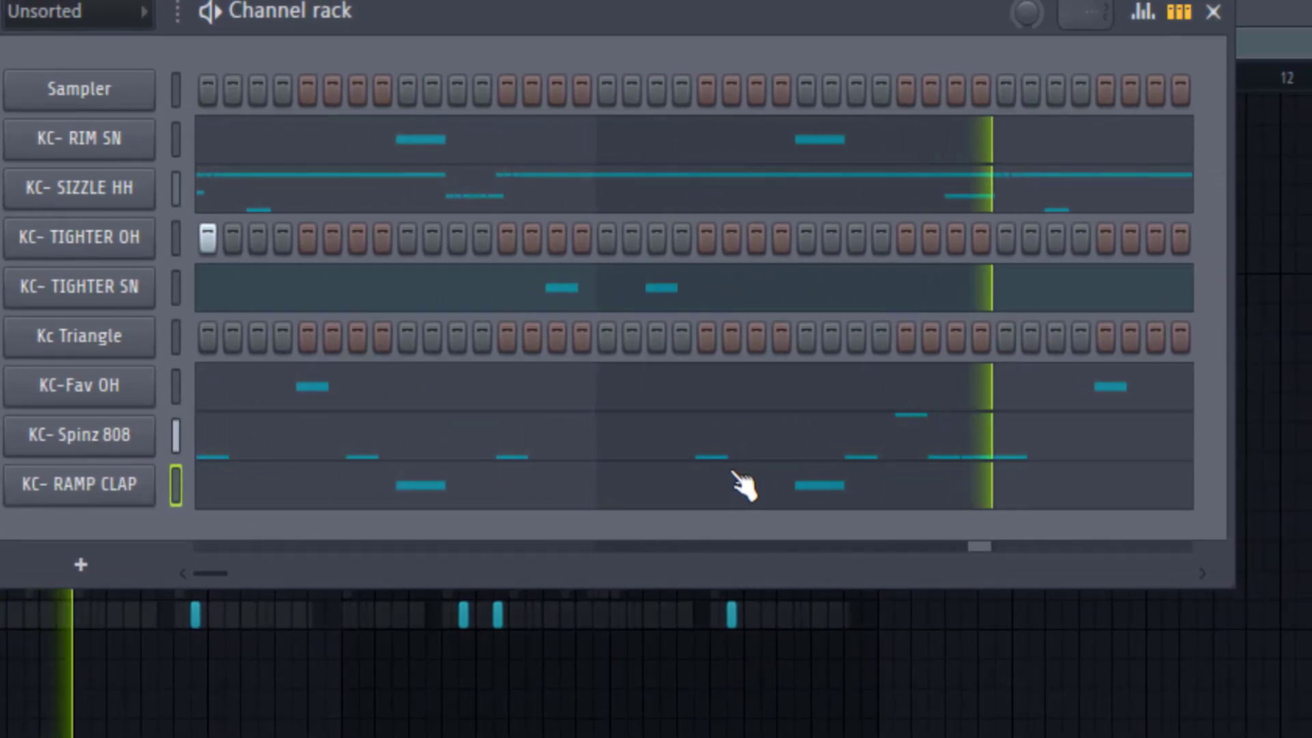
- Open the KC- Spinz 808 notes of Pattern 2 in the piano roll, switch to KC- SIZZLE HH, and play its pattern
left_click(444, 452)
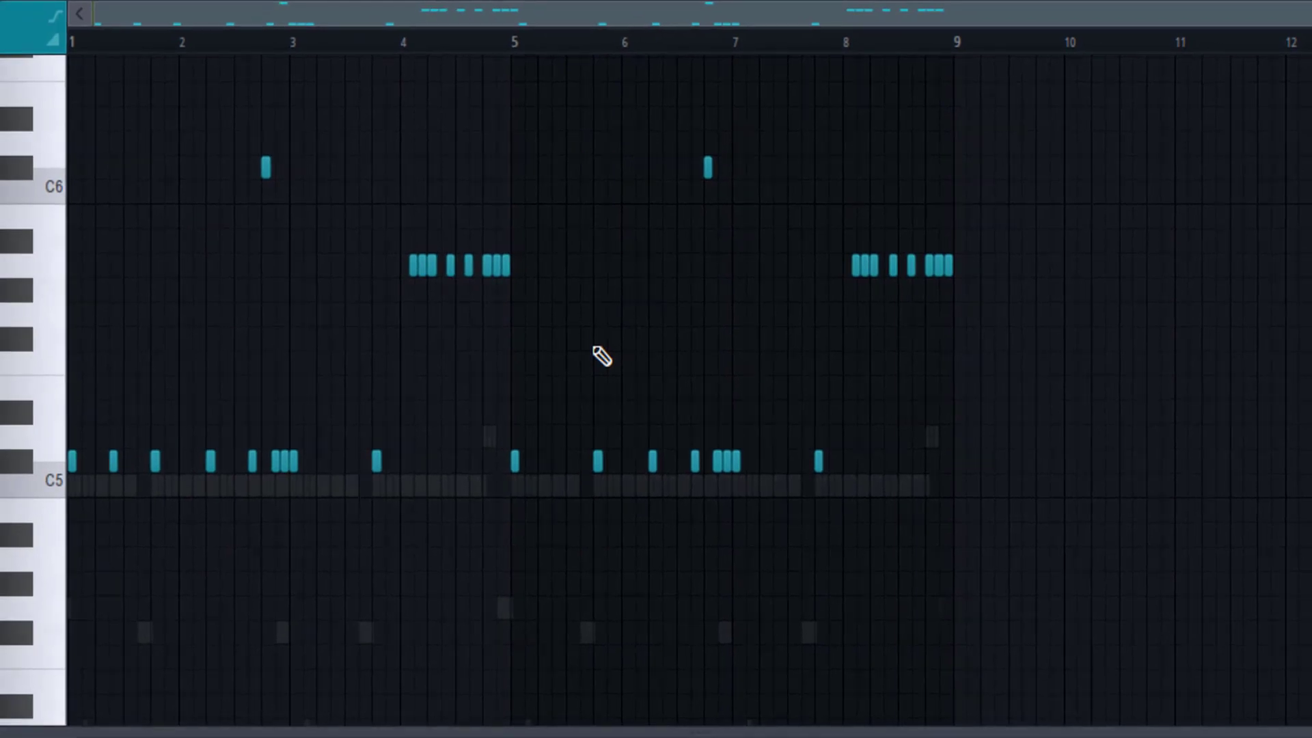
left_click(614, 3)
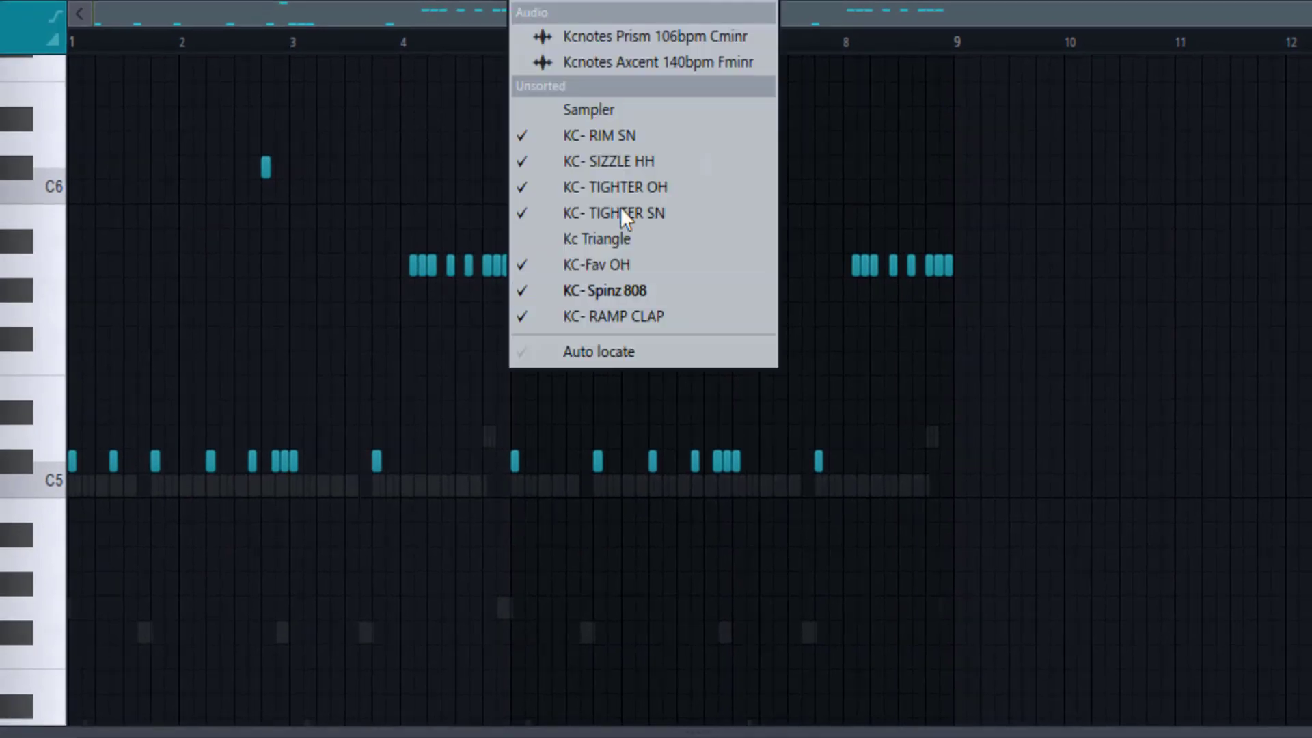
left_click(598, 163)
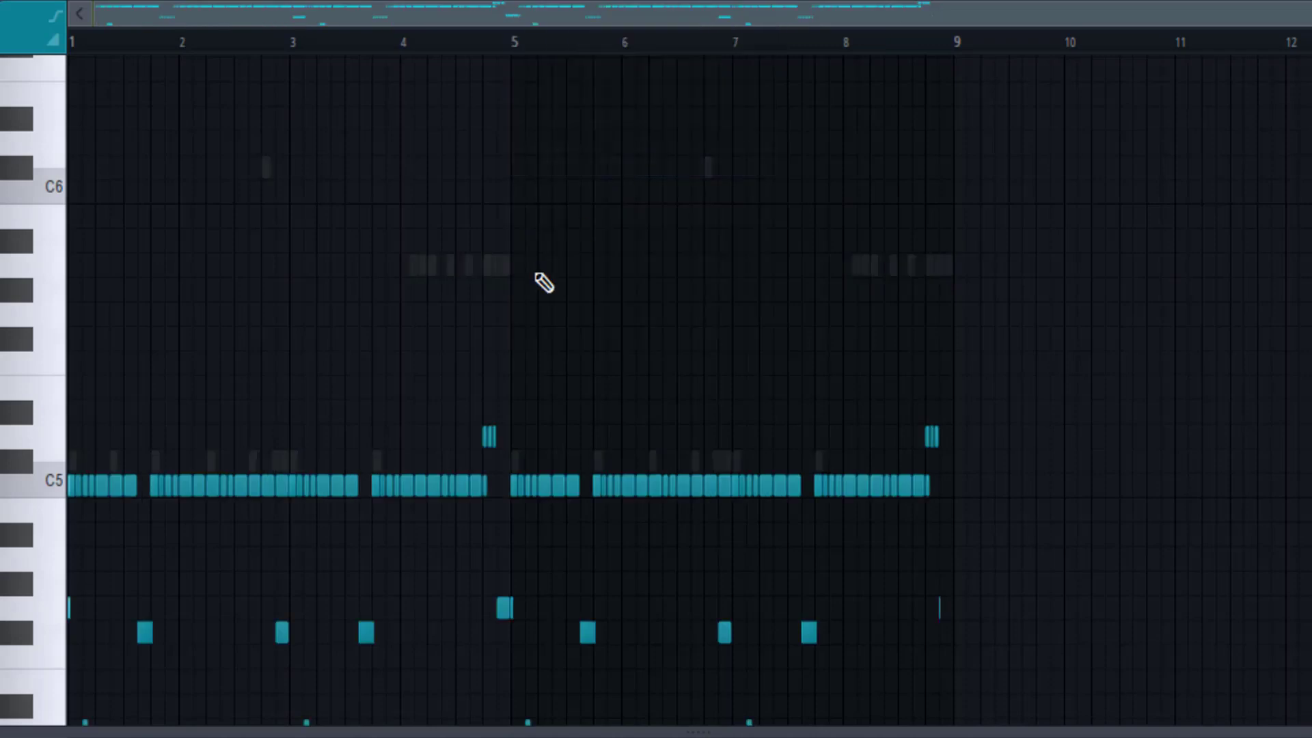
key("space")
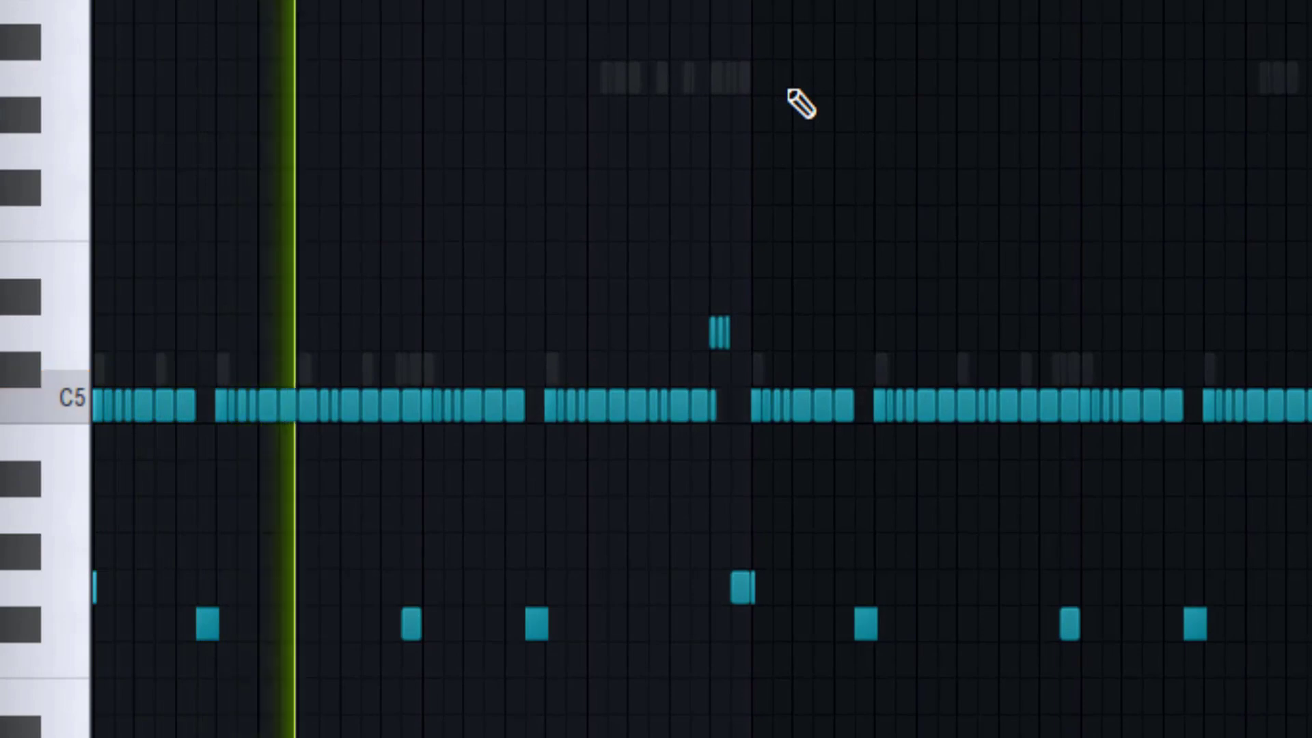
key("space")
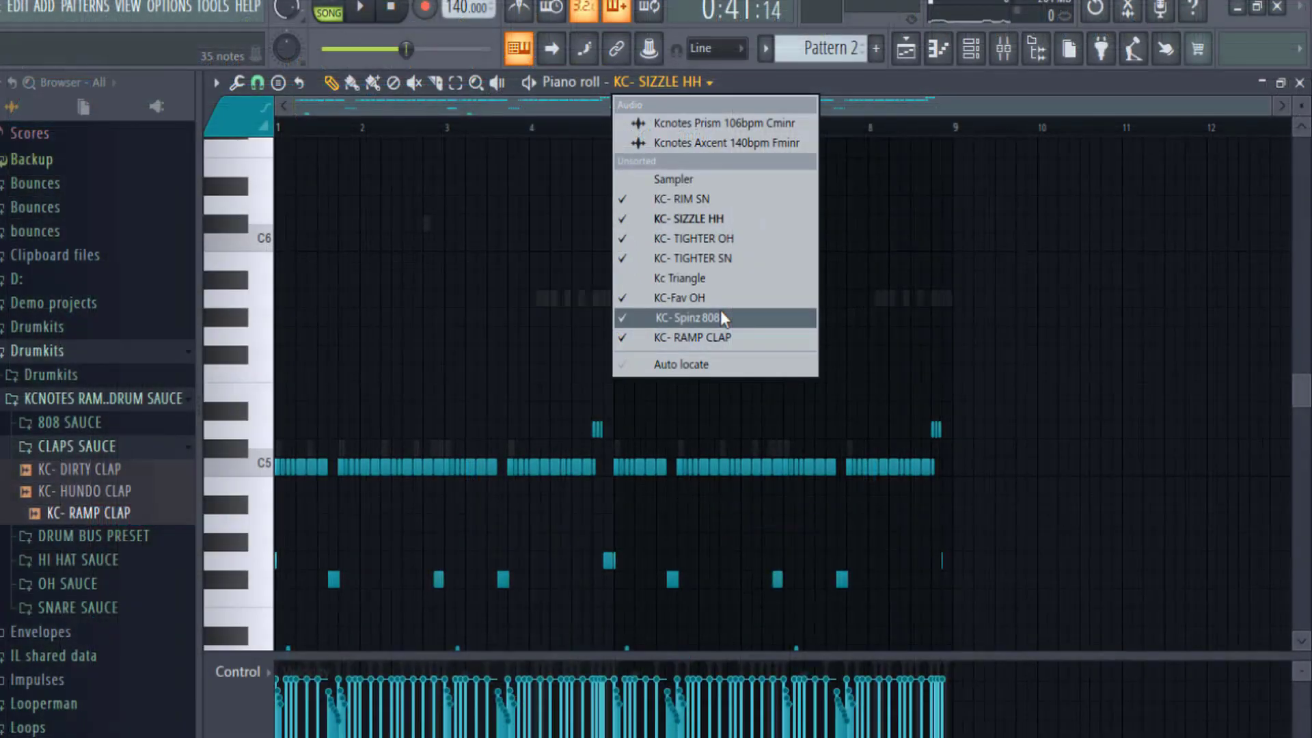
- Return to the KC- Spinz 808 notes and thin the opening by deleting the second C#5 note in bar 1 and the first in bar 2
left_click(721, 317)
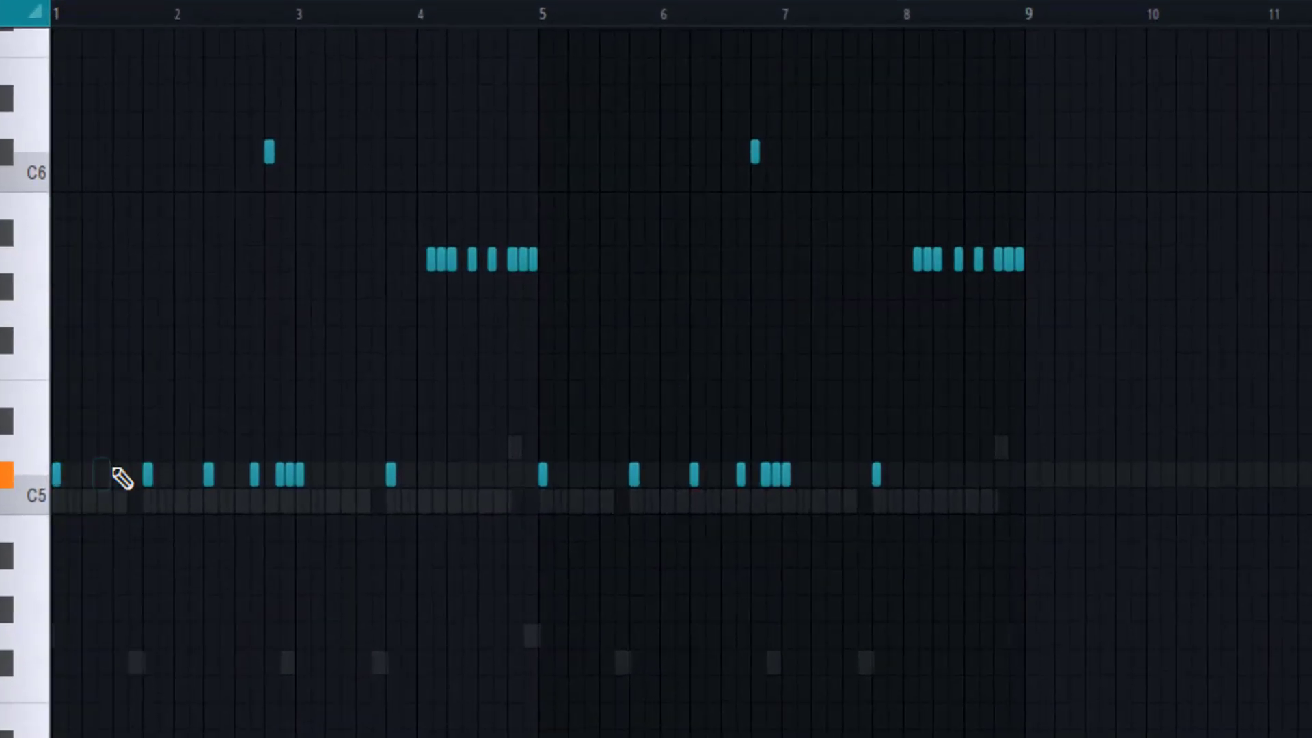
key("space")
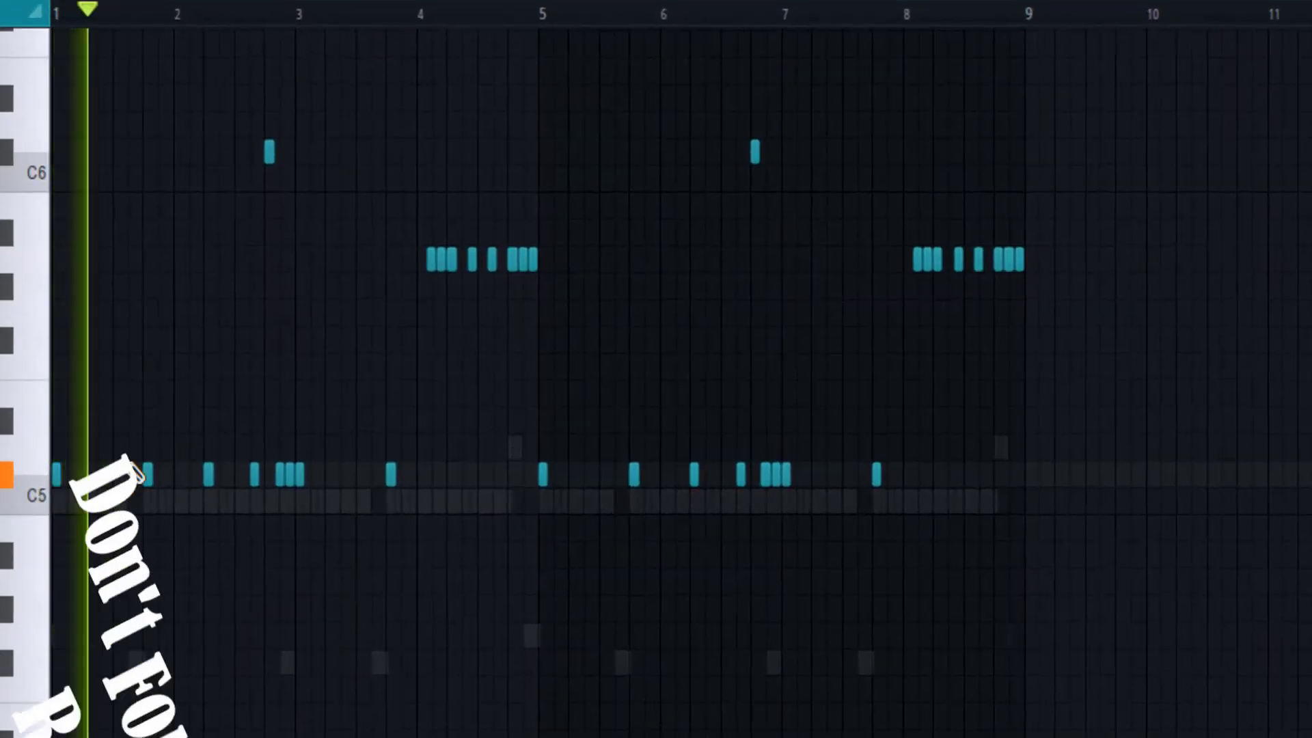
key("space")
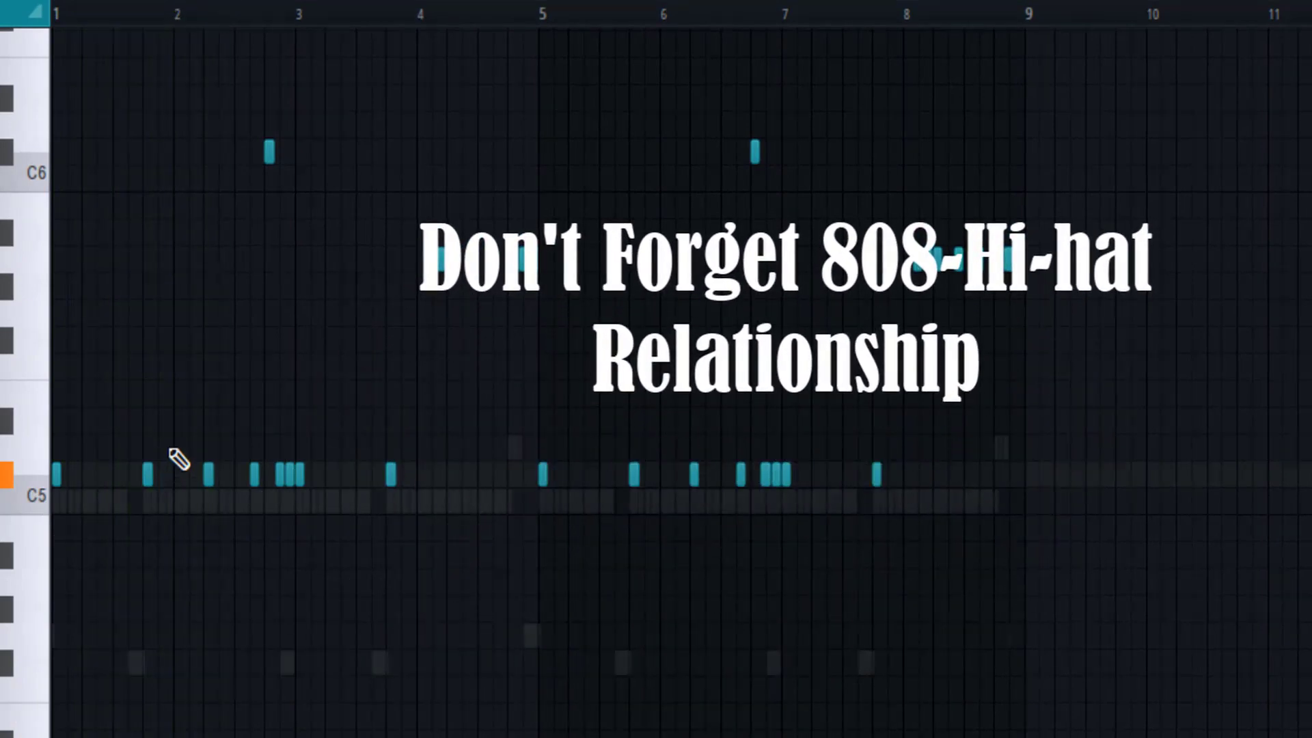
key("space")
right_click(210, 481)
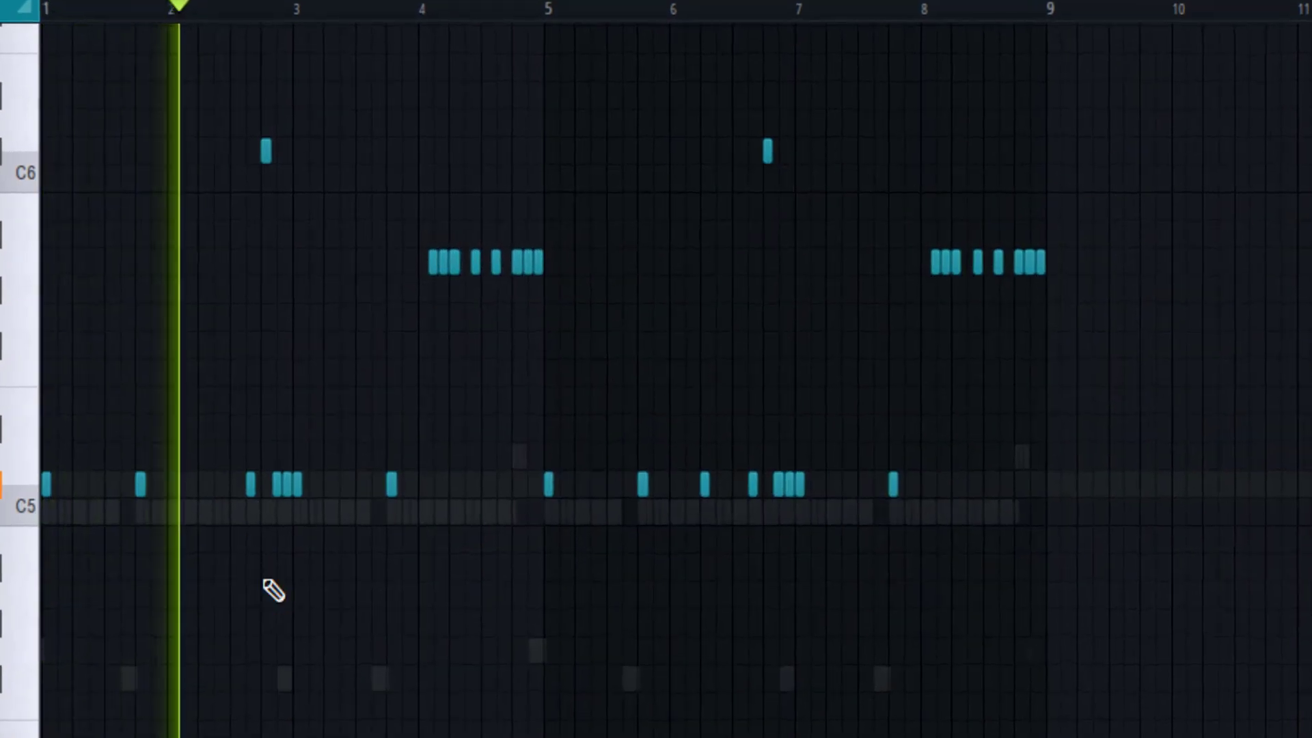
key("space")
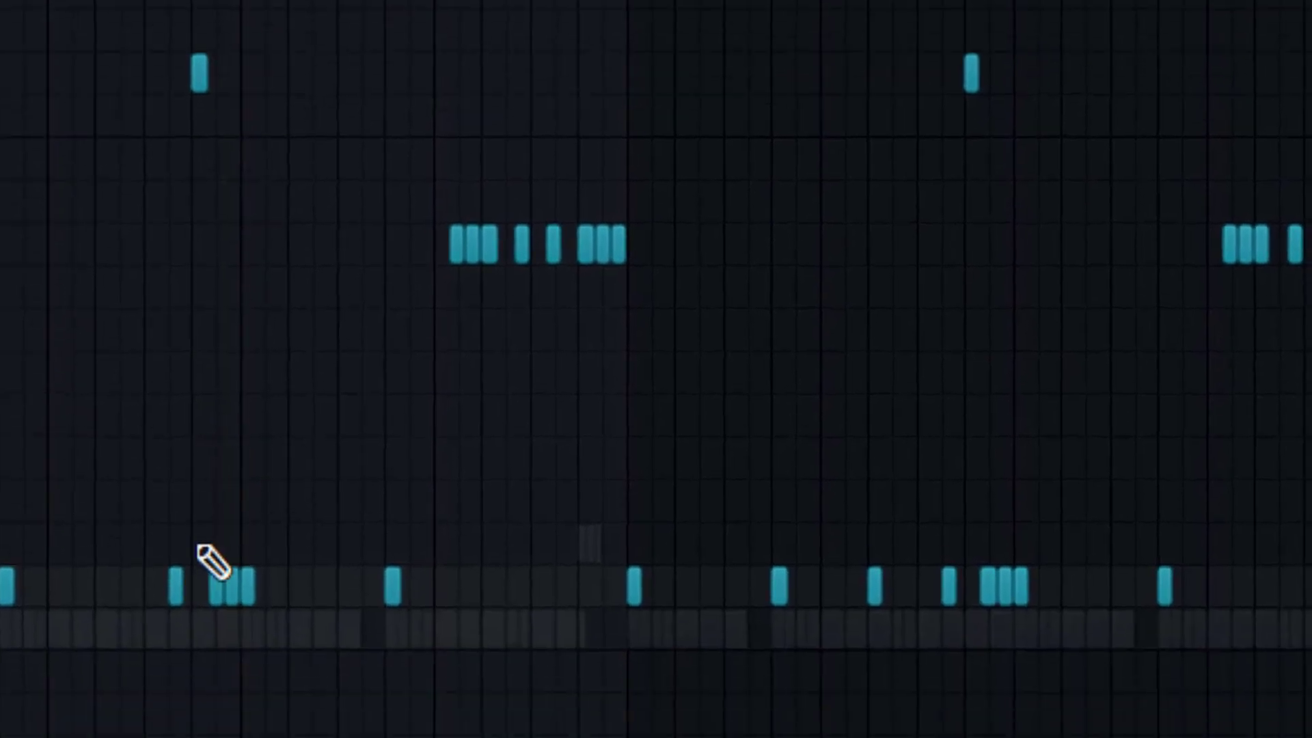
- Raise the C#5 808 note midway through bar 2 by an octave to C#6 and delete the two C#5 notes just before bar 3
left_click_drag(183, 523, 177, 586)
key("ctrl+Up")
key("space")
key("ctrl+d")
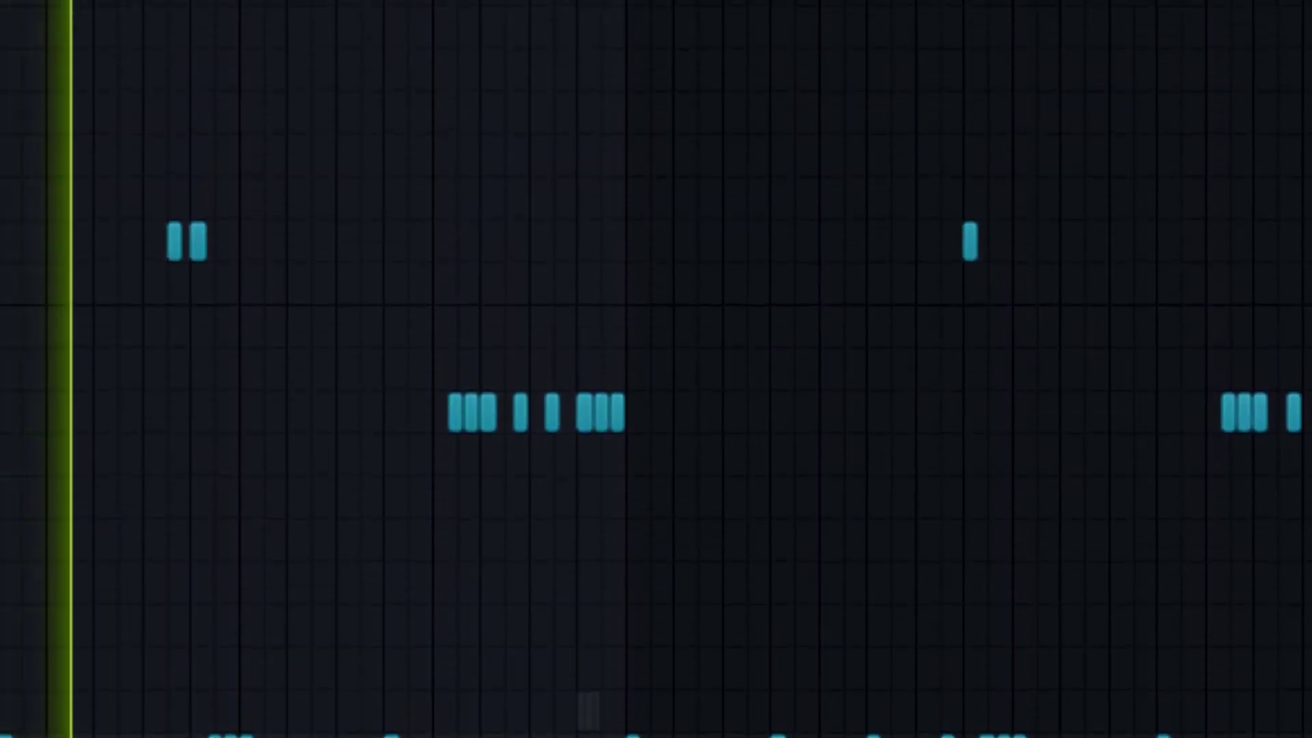
scroll(168, 733, "up", 3)
key("space")
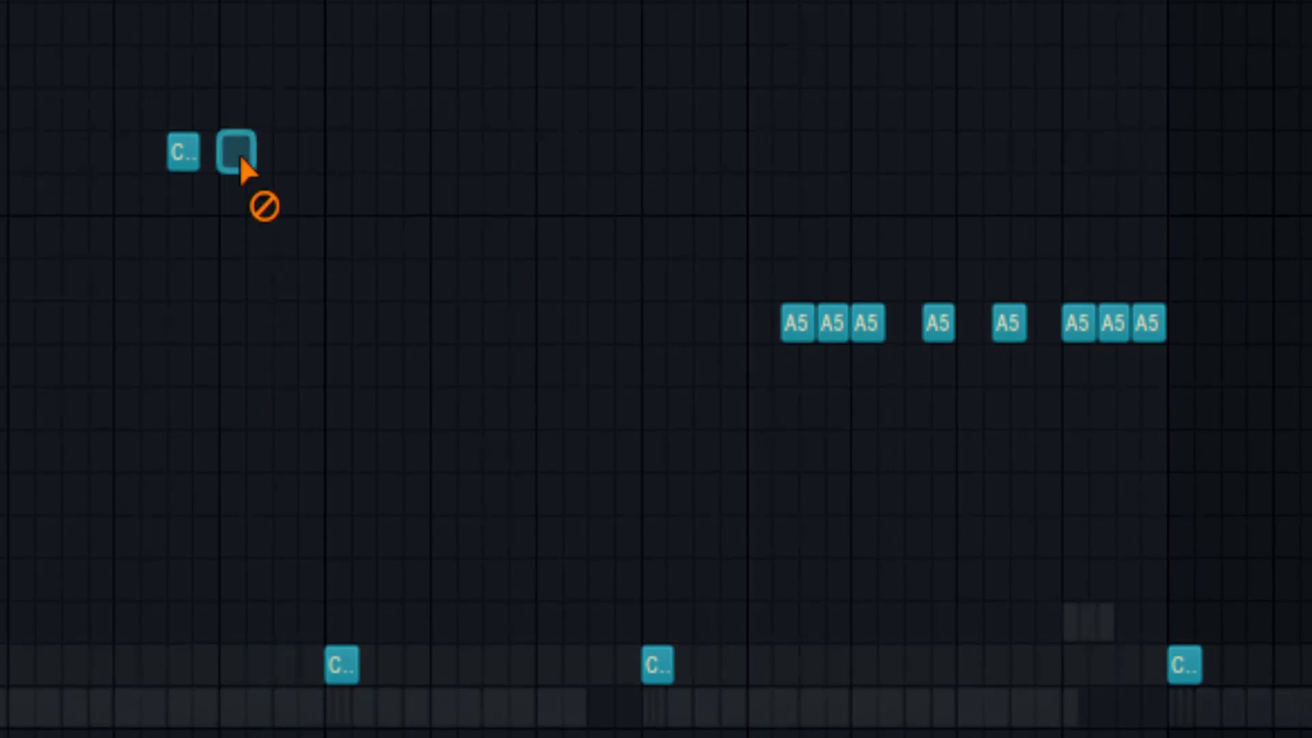
- Shift the second C#6 808 note in bar 2 half a beat later and play back the revised pattern
key("space")
key("2")
key("space")
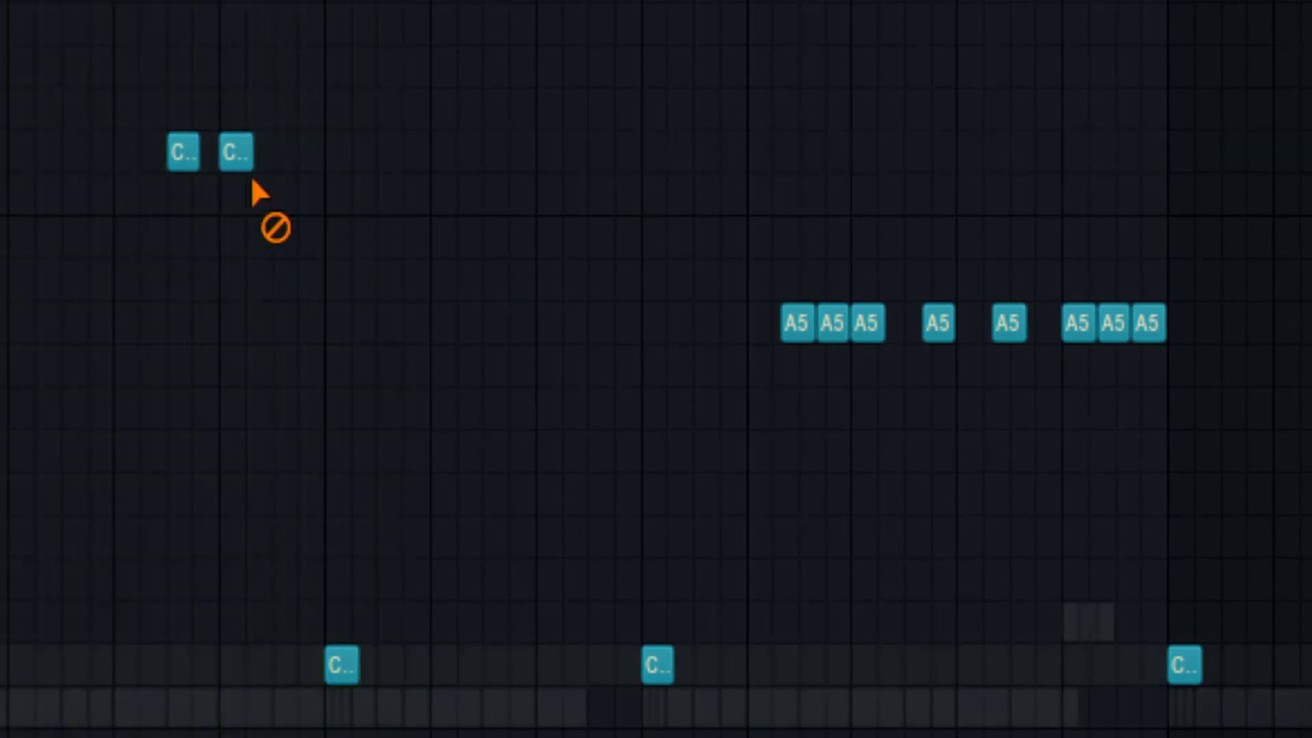
scroll(427, 515, "down", 4)
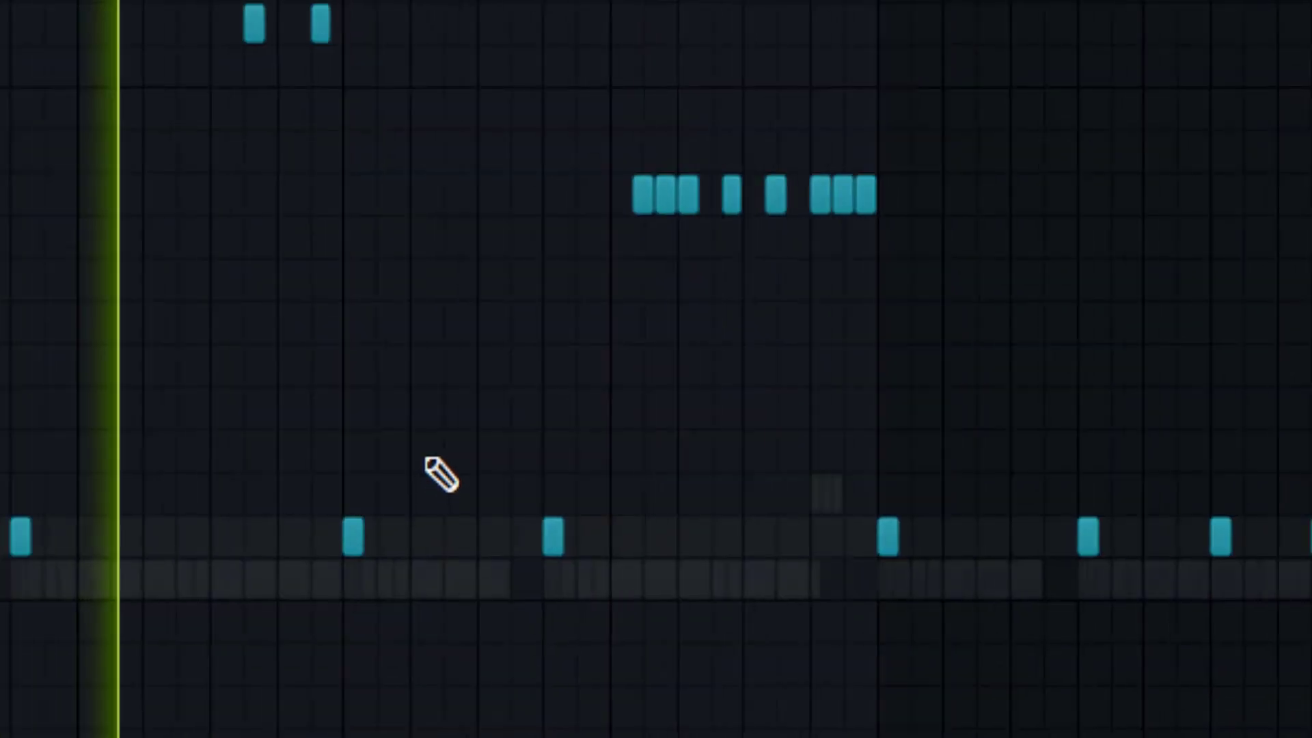
scroll(409, 450, "up", 3)
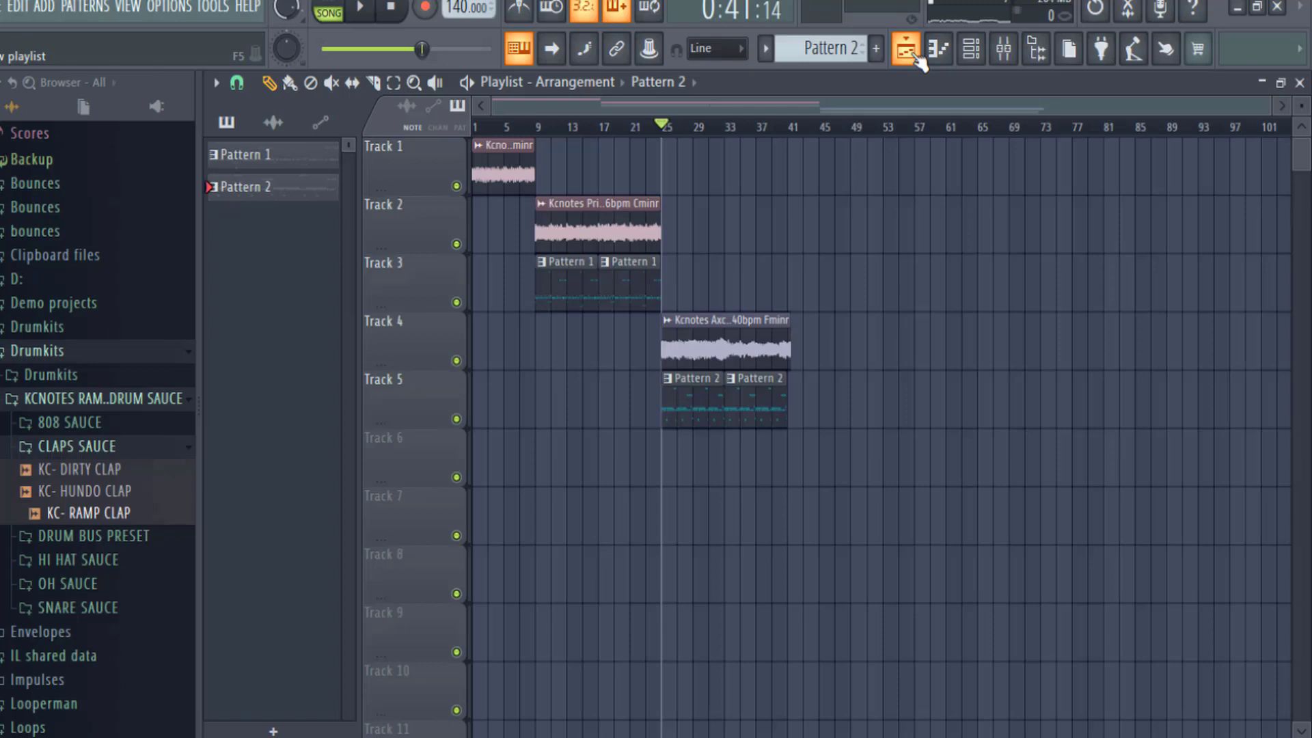
- Load the Hi Hats 3(Sizzle) preset from the HH Presets folder of HI HAT SAUCE onto the Hi Hat mixer track
left_click(906, 49)
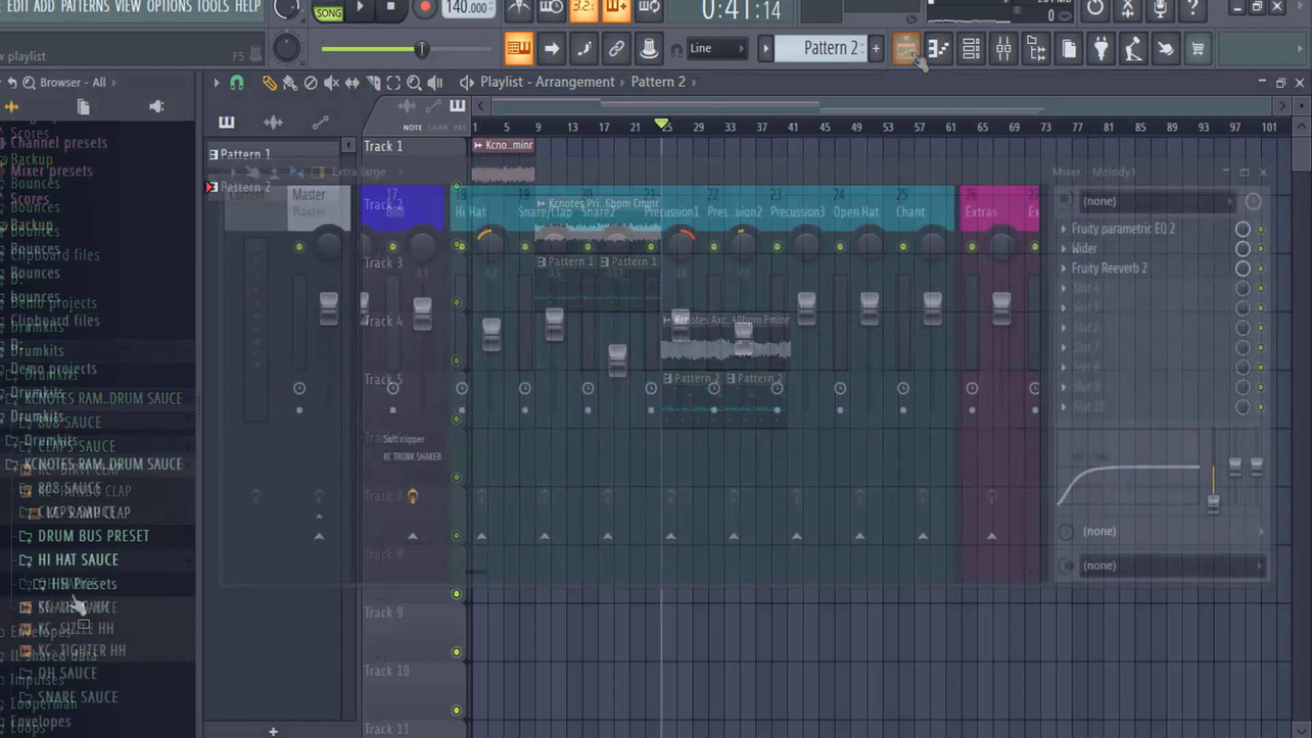
left_click(68, 559)
left_click(79, 584)
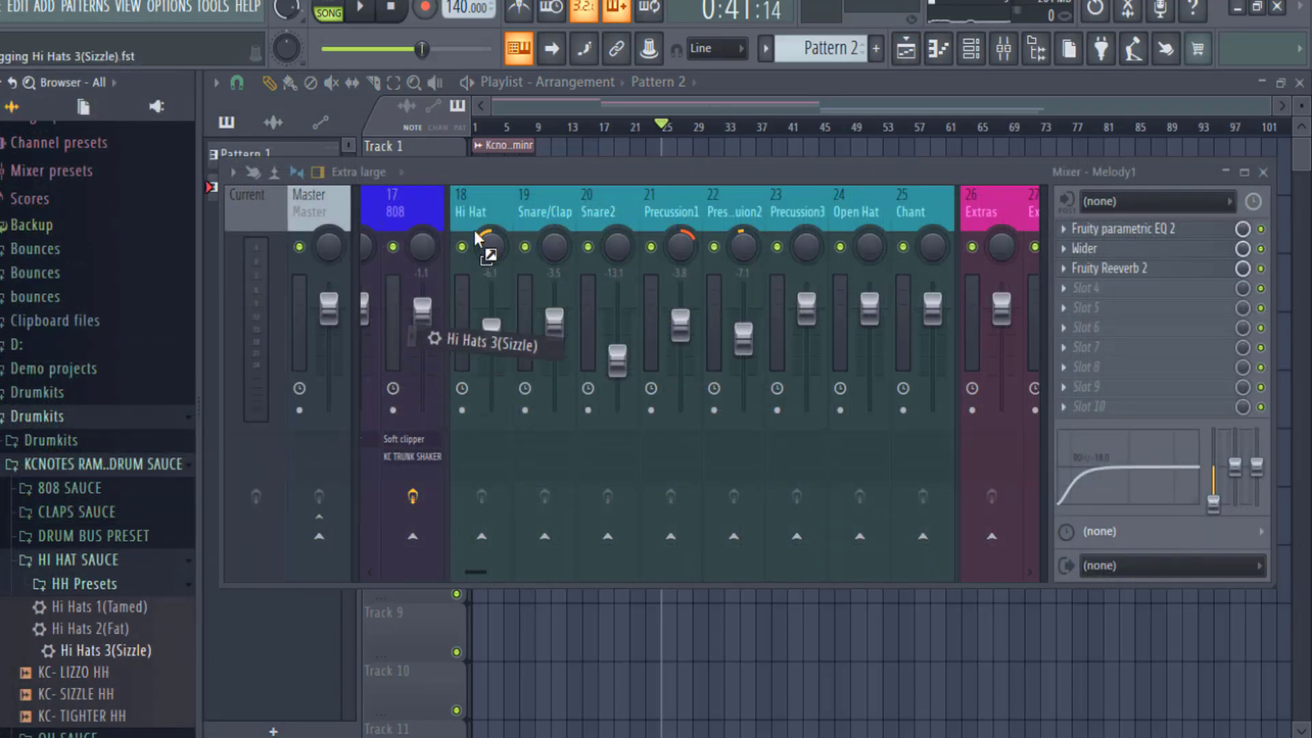
left_click_drag(474, 231, 492, 178)
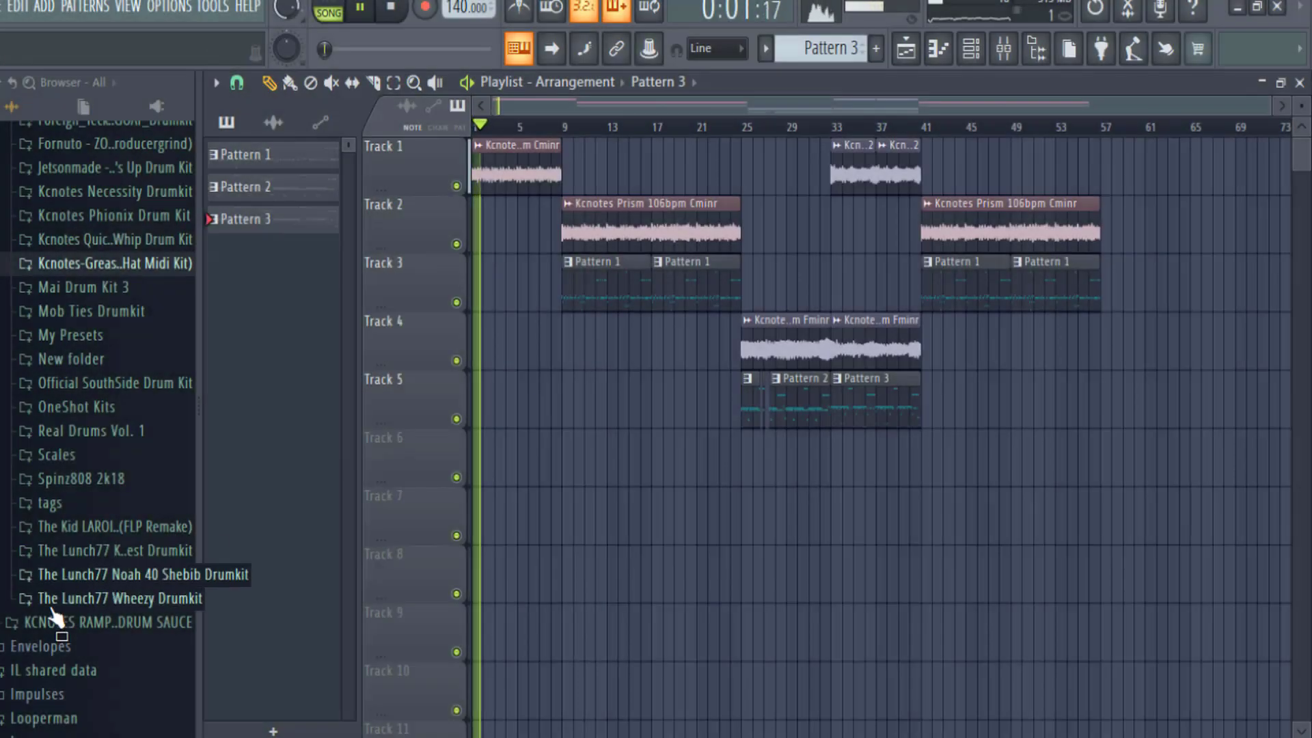
- Place the KC Crazy Wave Tag sample from the tags folder on playlist Track 3 at bar 3 and open the clip
left_click(55, 502)
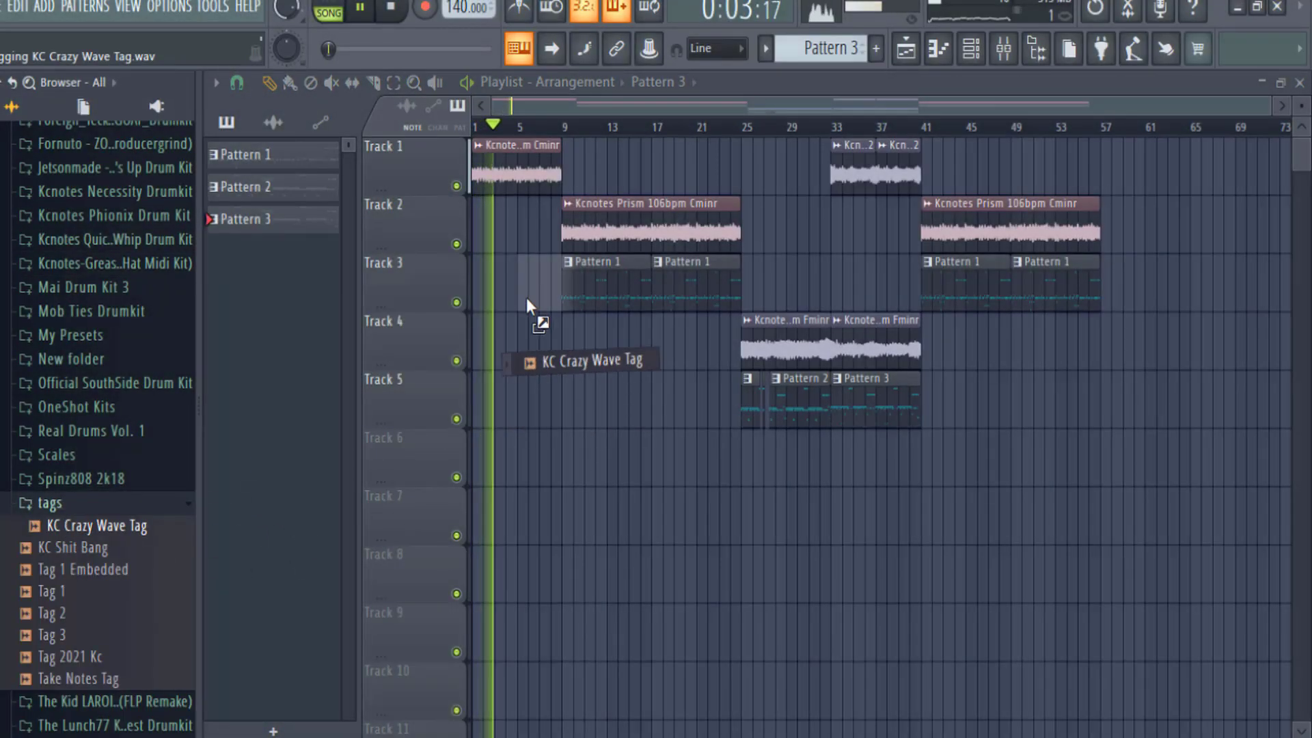
mouse_move(526, 297)
left_mouse_down()
mouse_move(473, 292)
mouse_move(522, 306)
mouse_move(500, 297)
left_mouse_up()
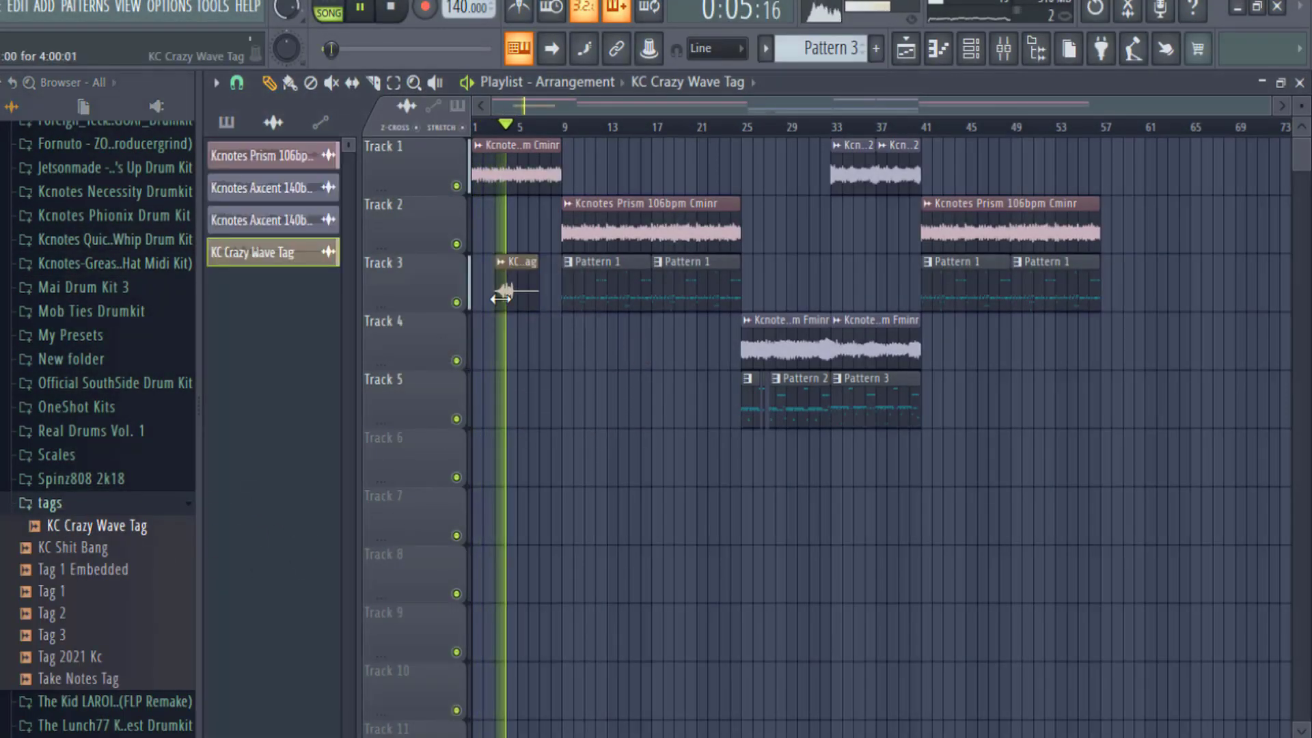
double_click(506, 294)
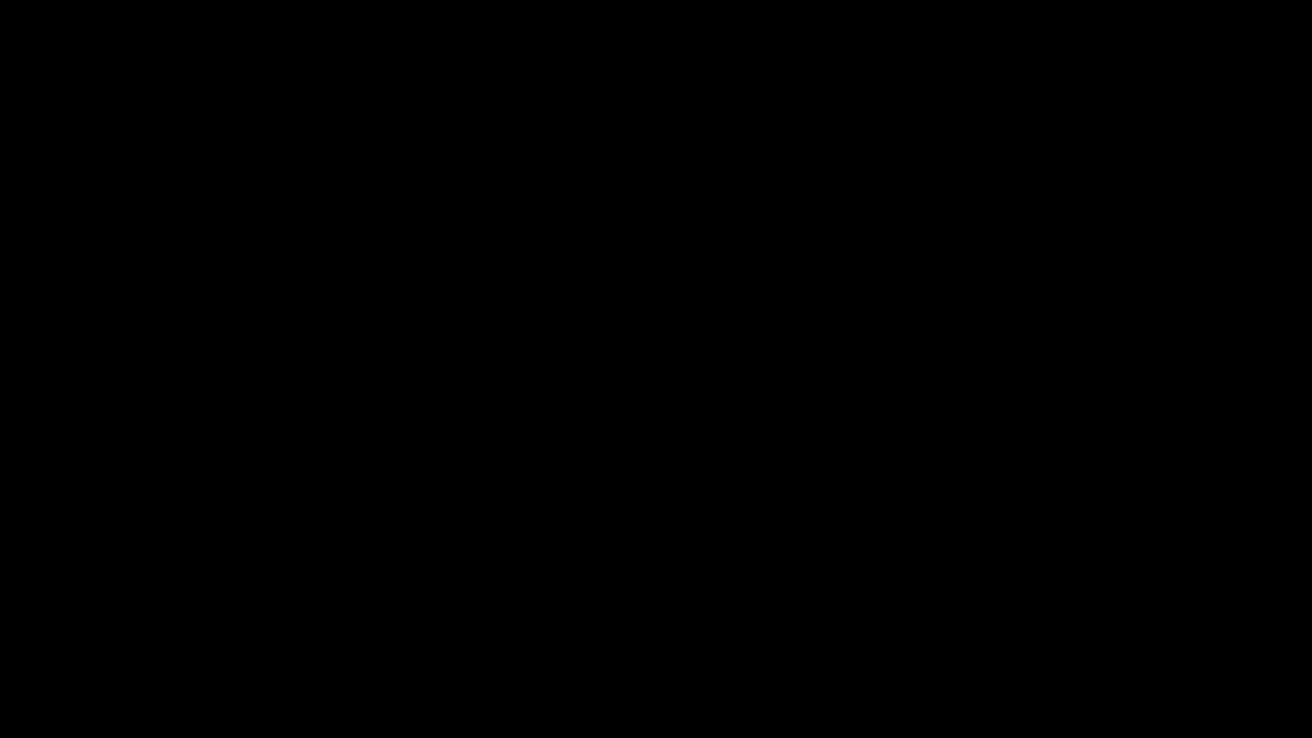